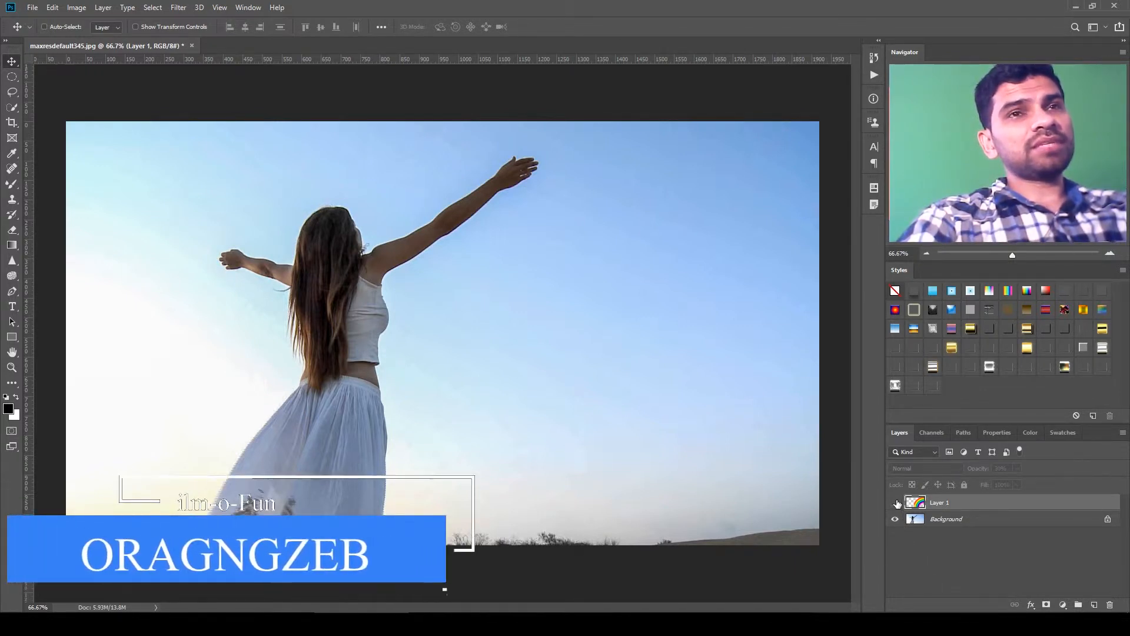
- Add a new empty layer above the Background layer and activate the Gradient tool
{"action": "left_click", "coordinate": [895, 502]}
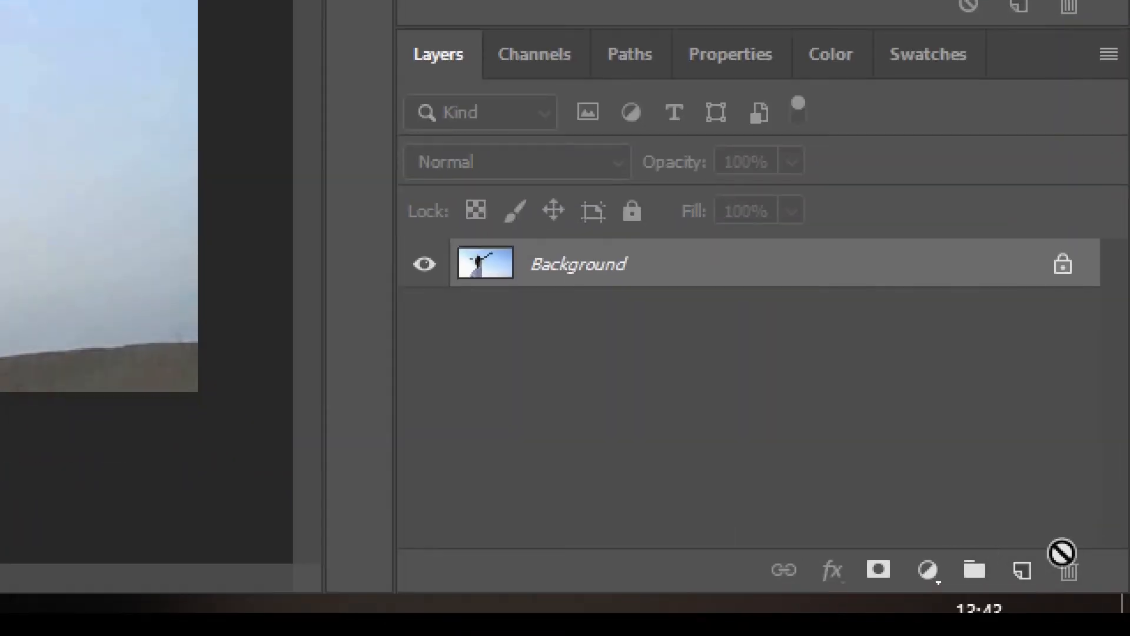
{"action": "left_click", "coordinate": [1023, 569]}
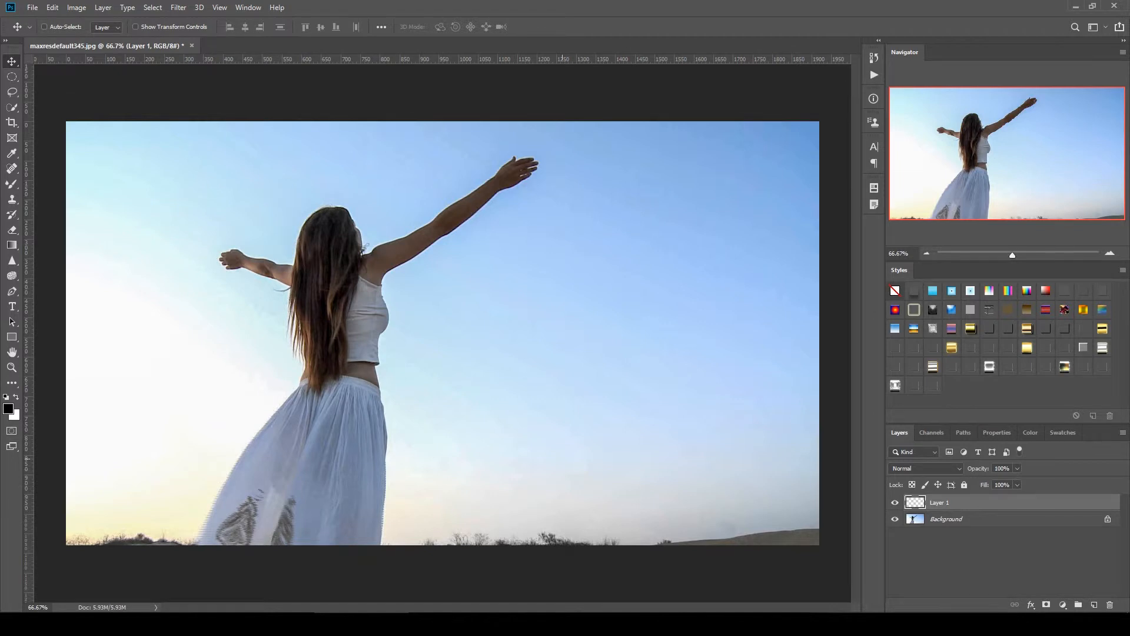
{"action": "key", "text": "g"}
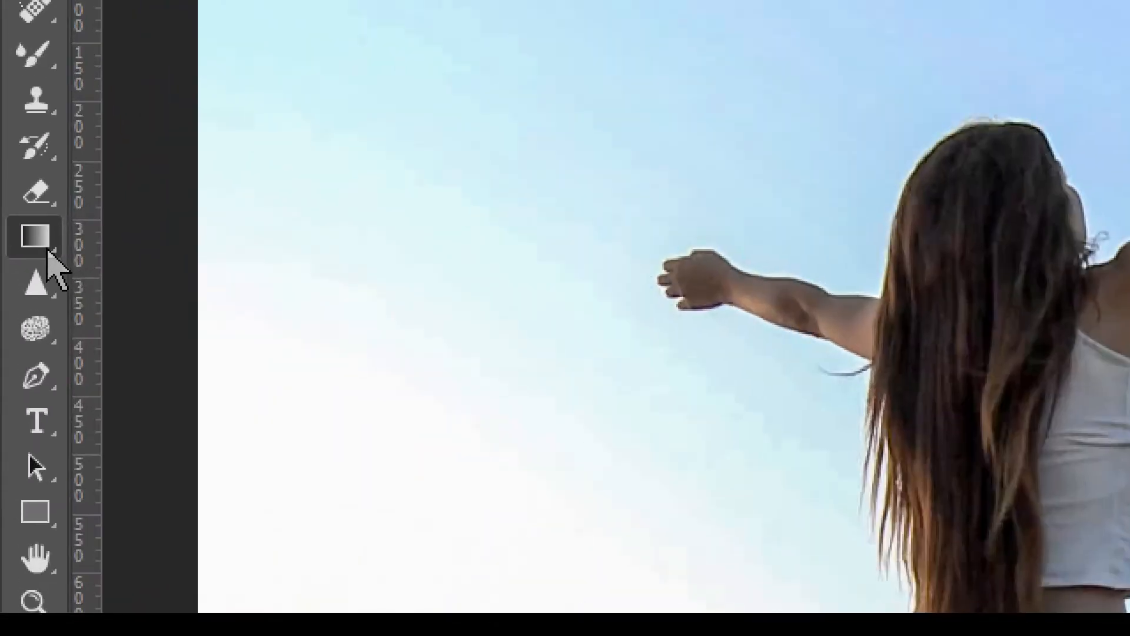
{"action": "right_click", "coordinate": [16, 250]}
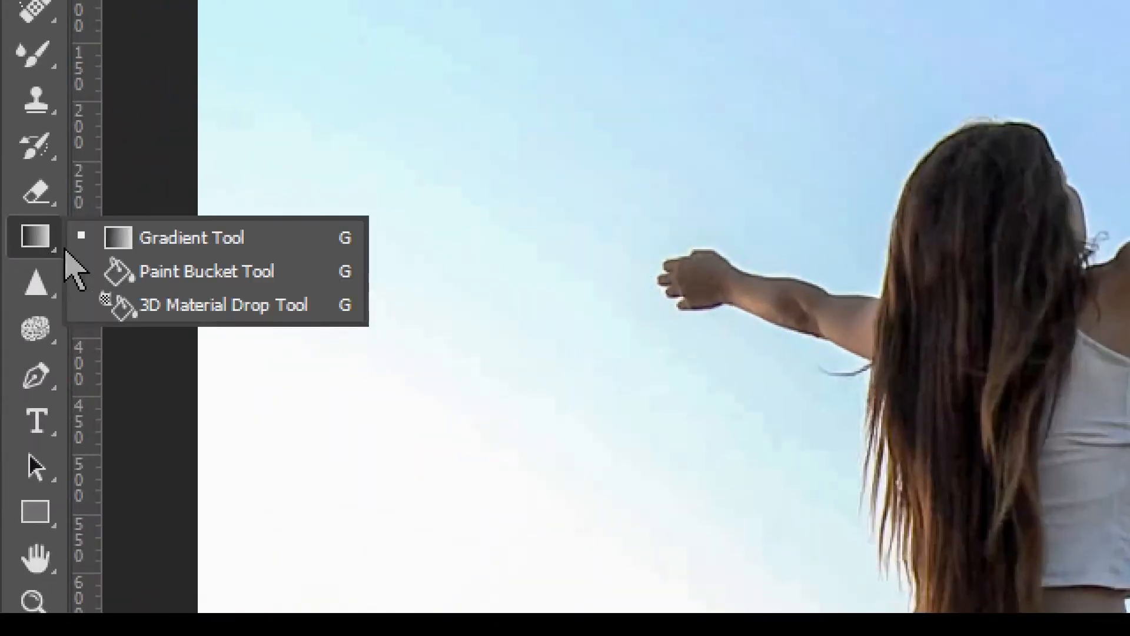
{"action": "left_click", "coordinate": [308, 246]}
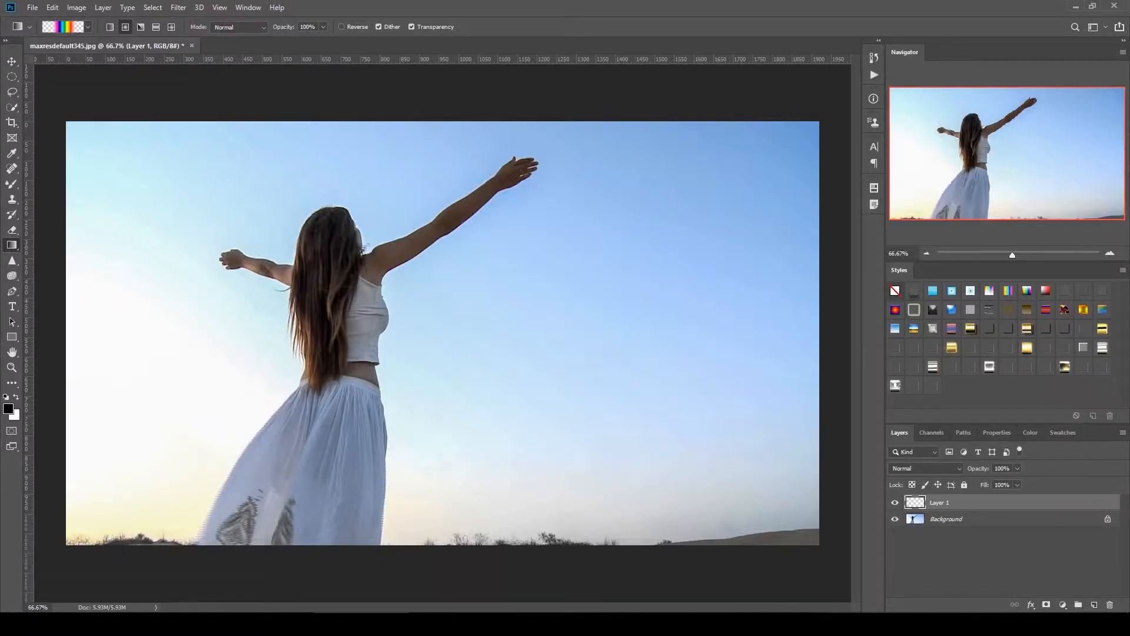
- Choose the Spectrum gradient preset and open it for editing in the Gradient Editor
{"action": "left_click", "coordinate": [88, 27]}
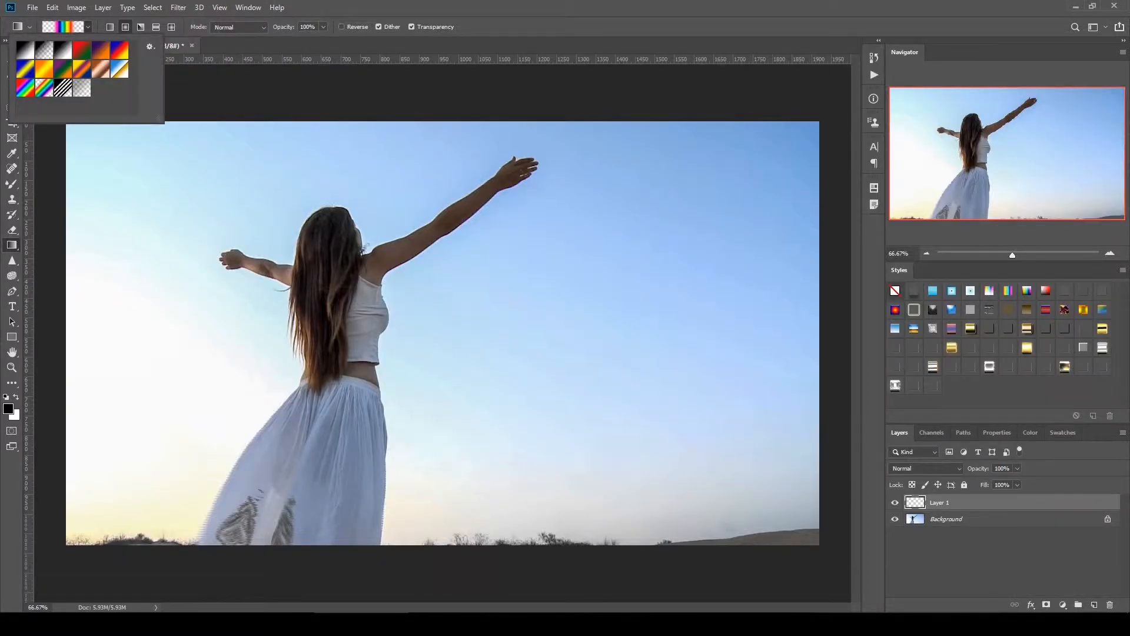
{"action": "left_click", "coordinate": [25, 88]}
{"action": "left_click", "coordinate": [88, 27]}
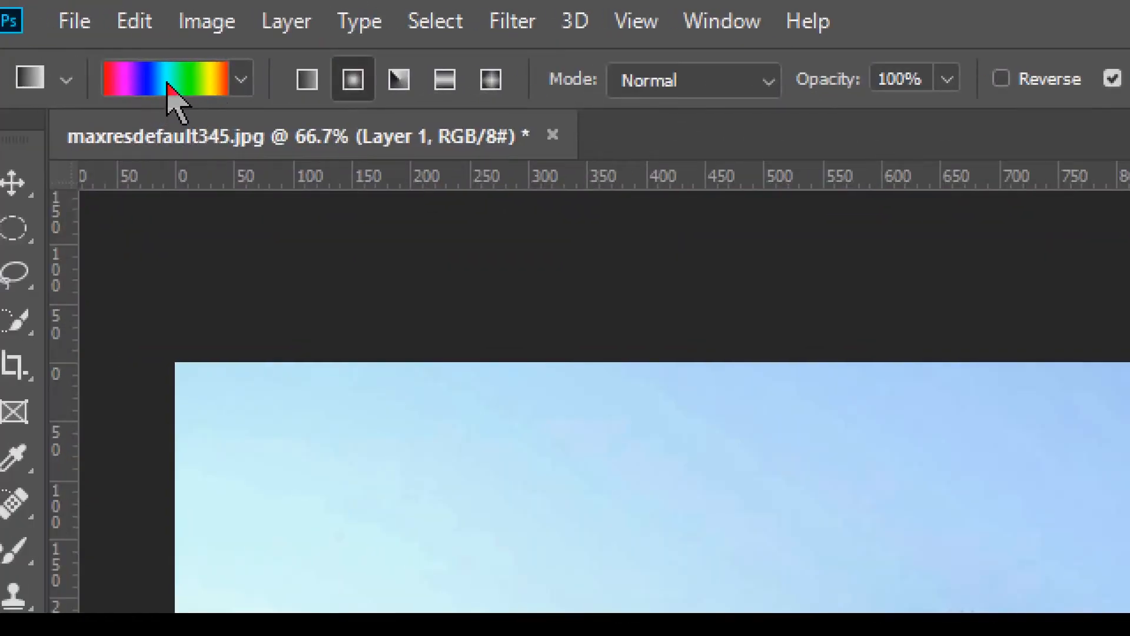
{"action": "key", "text": "i"}
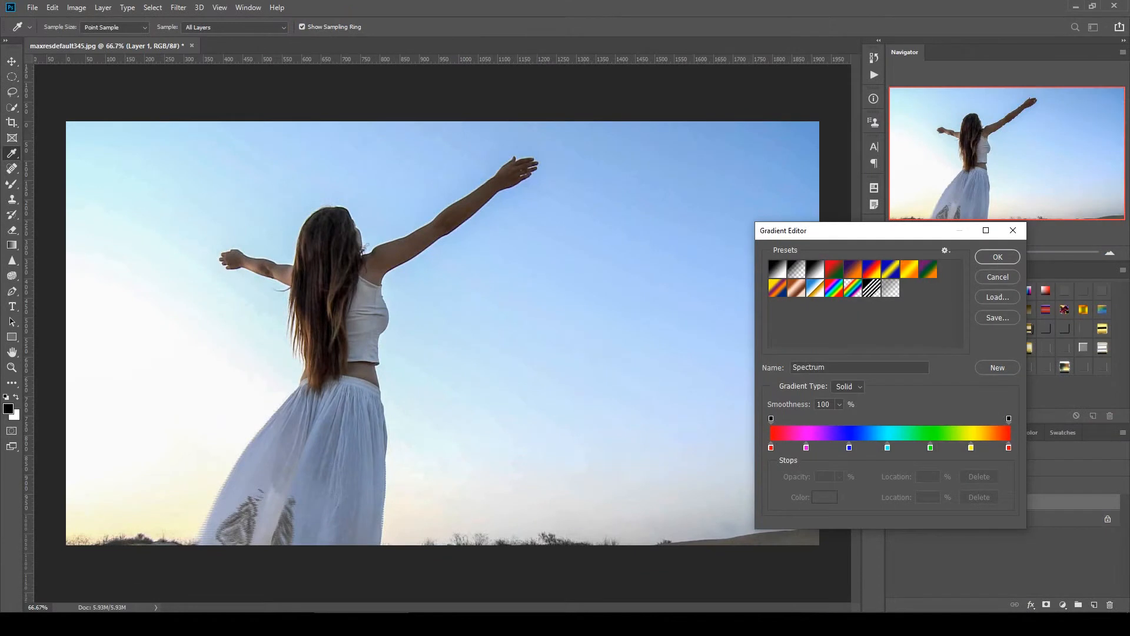
{"action": "left_click_drag", "start_coordinate": [813, 237], "coordinate": [422, 206]}
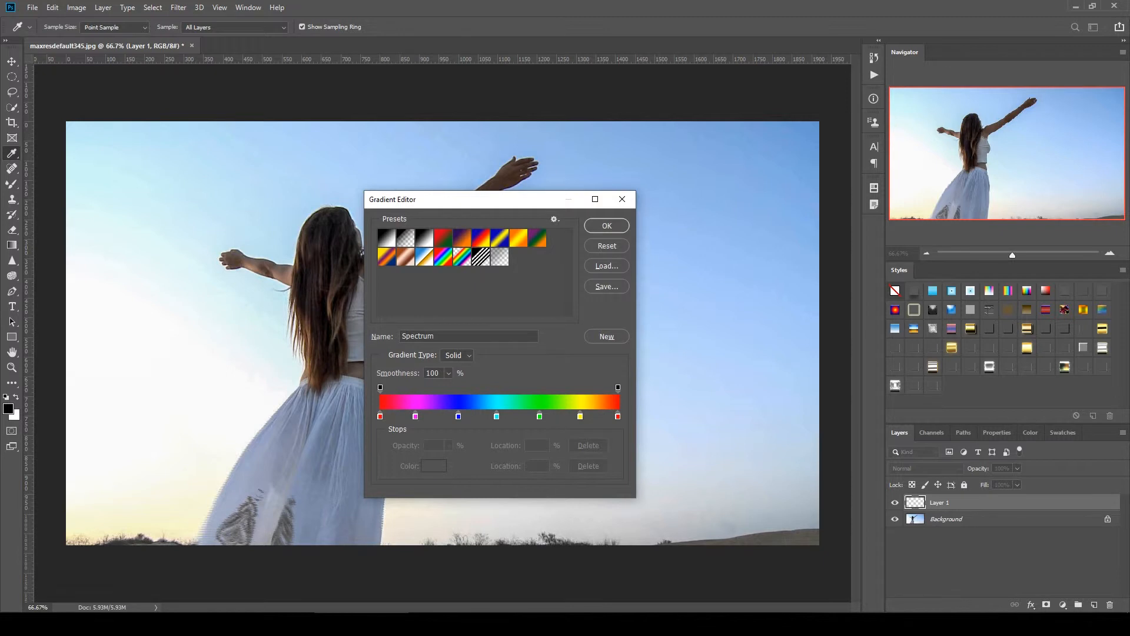
- Squeeze the inner colour stops together, moving magenta to 22%, cyan to 37% and yellow to 54%, with blue and green between them
{"action": "left_click_drag", "start_coordinate": [414, 416], "coordinate": [433, 416]}
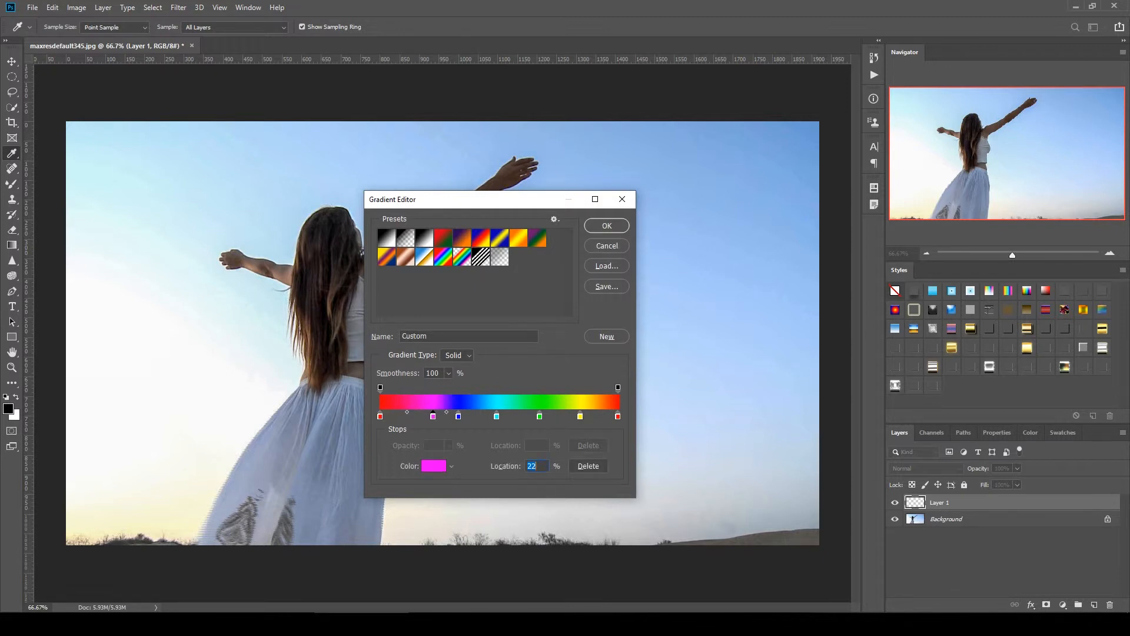
{"action": "mouse_move", "coordinate": [458, 416]}
{"action": "left_mouse_down"}
{"action": "mouse_move", "coordinate": [479, 416]}
{"action": "mouse_move", "coordinate": [466, 416]}
{"action": "left_mouse_up"}
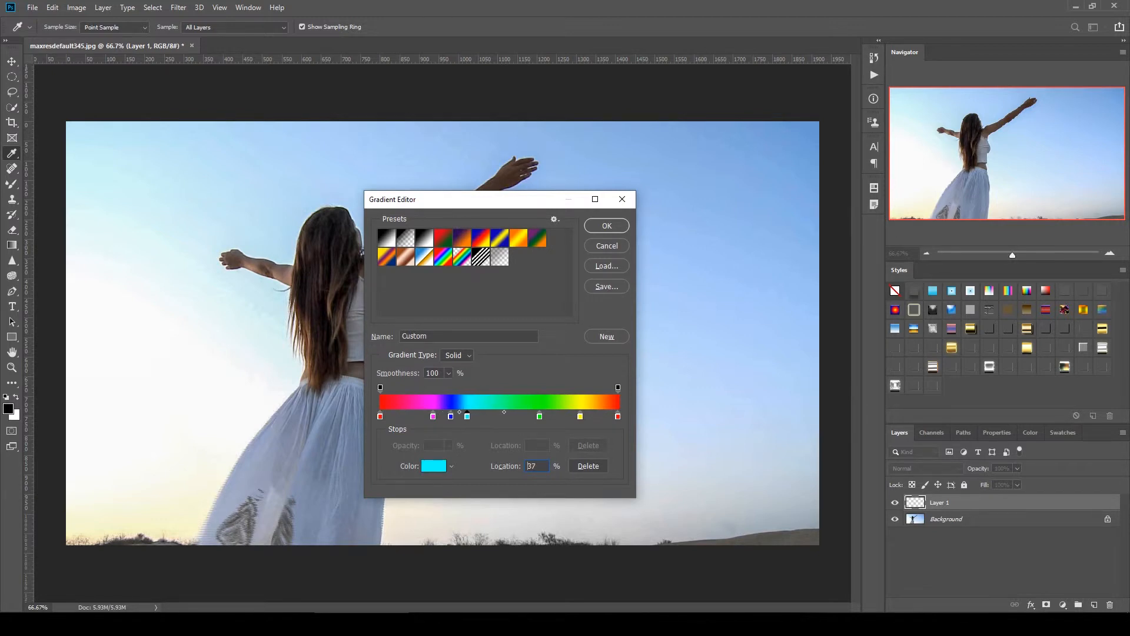
{"action": "left_click_drag", "start_coordinate": [540, 416], "coordinate": [498, 416]}
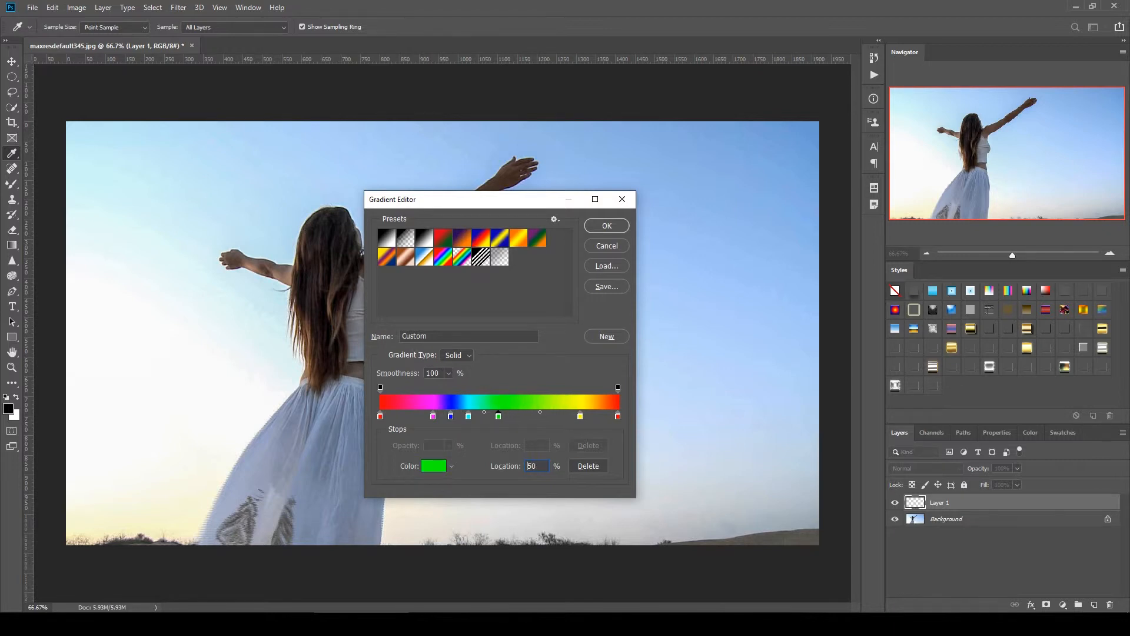
{"action": "left_click_drag", "start_coordinate": [579, 416], "coordinate": [507, 416]}
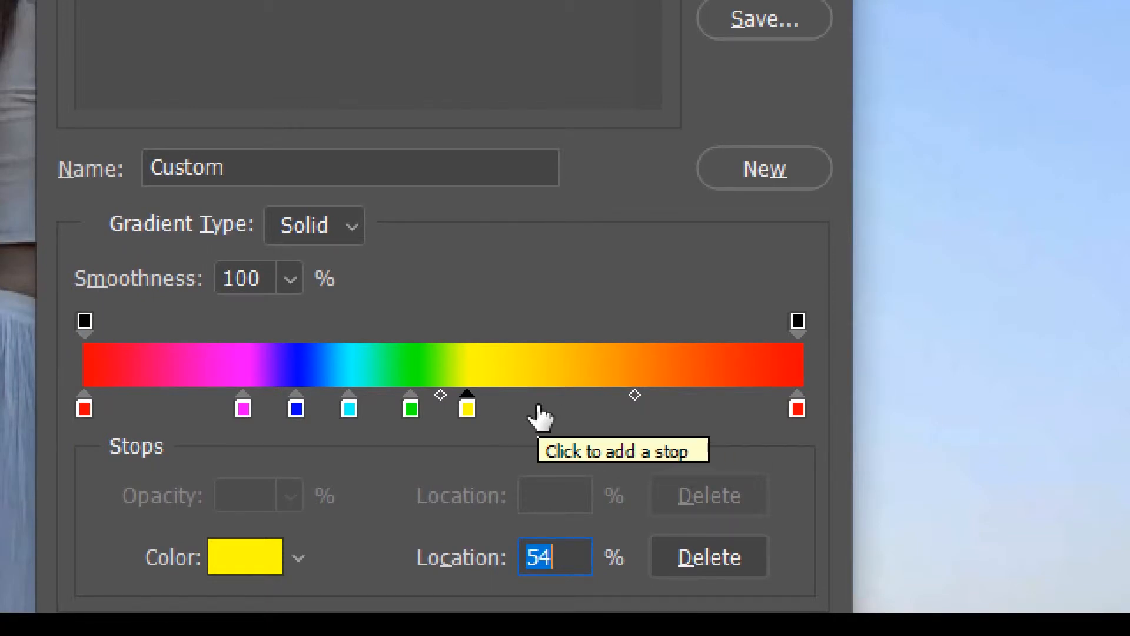
- Add a colour stop at 60% beside the yellow one and set it to orange with hue 35
{"action": "left_click", "coordinate": [512, 412]}
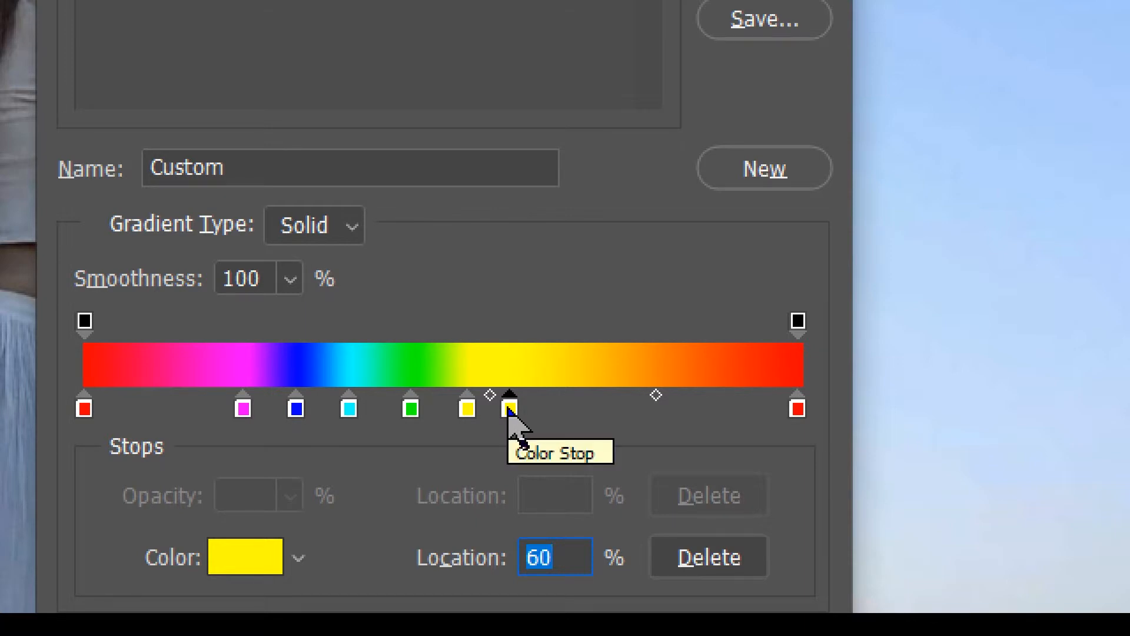
{"action": "double_click", "coordinate": [509, 410]}
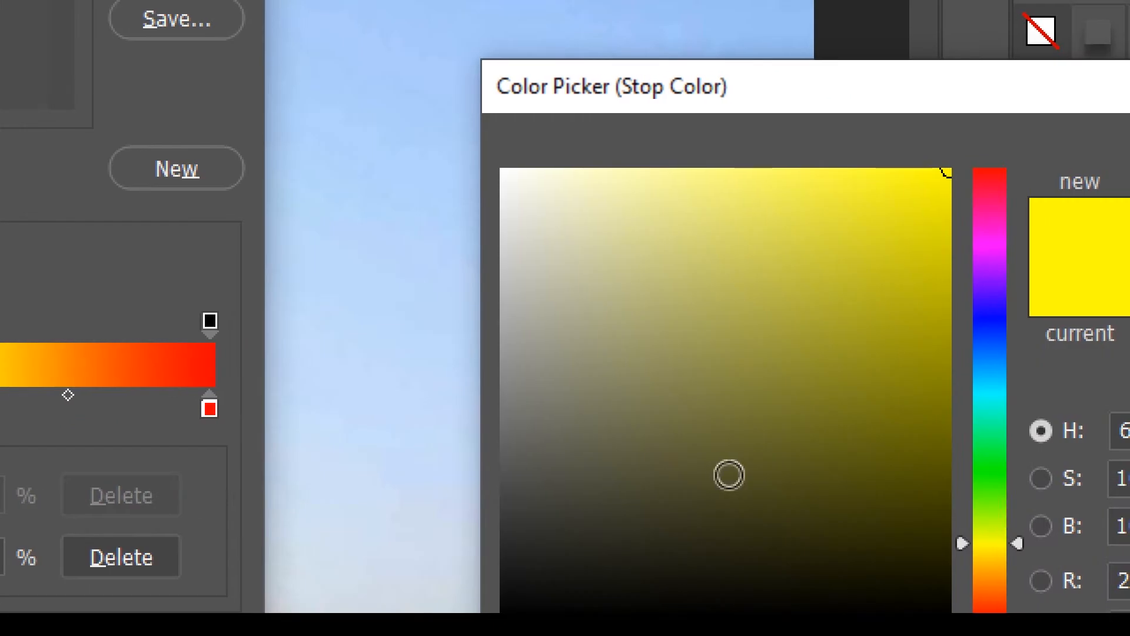
{"action": "mouse_move", "coordinate": [942, 558]}
{"action": "left_mouse_down"}
{"action": "mouse_move", "coordinate": [935, 533]}
{"action": "mouse_move", "coordinate": [934, 572]}
{"action": "left_mouse_up"}
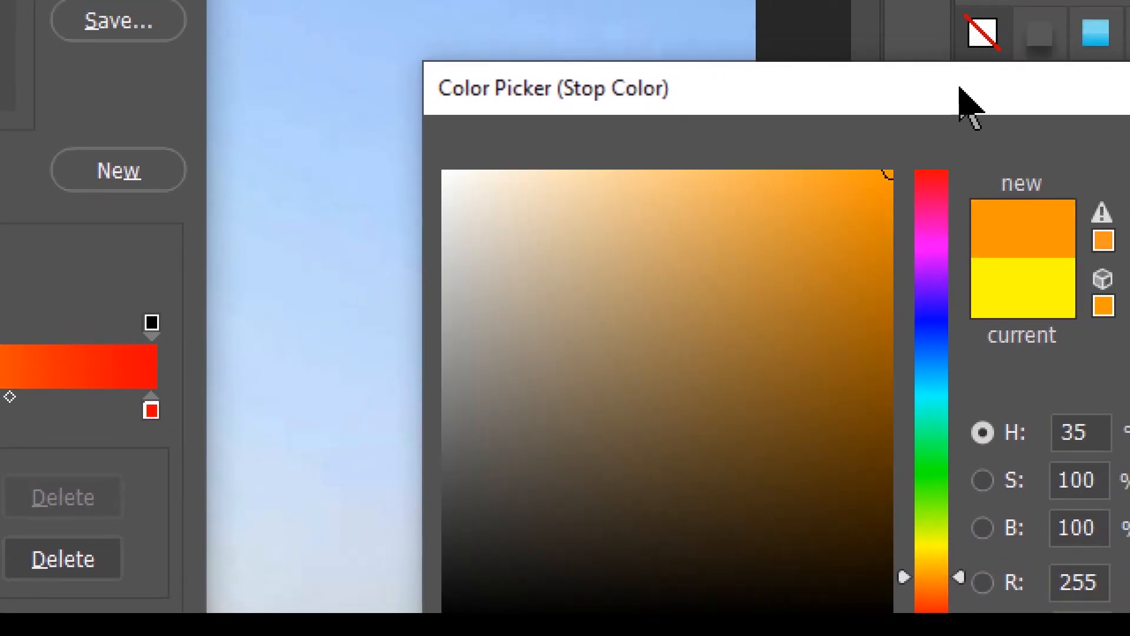
{"action": "left_click_drag", "start_coordinate": [963, 86], "coordinate": [737, 91]}
{"action": "left_click", "coordinate": [999, 177]}
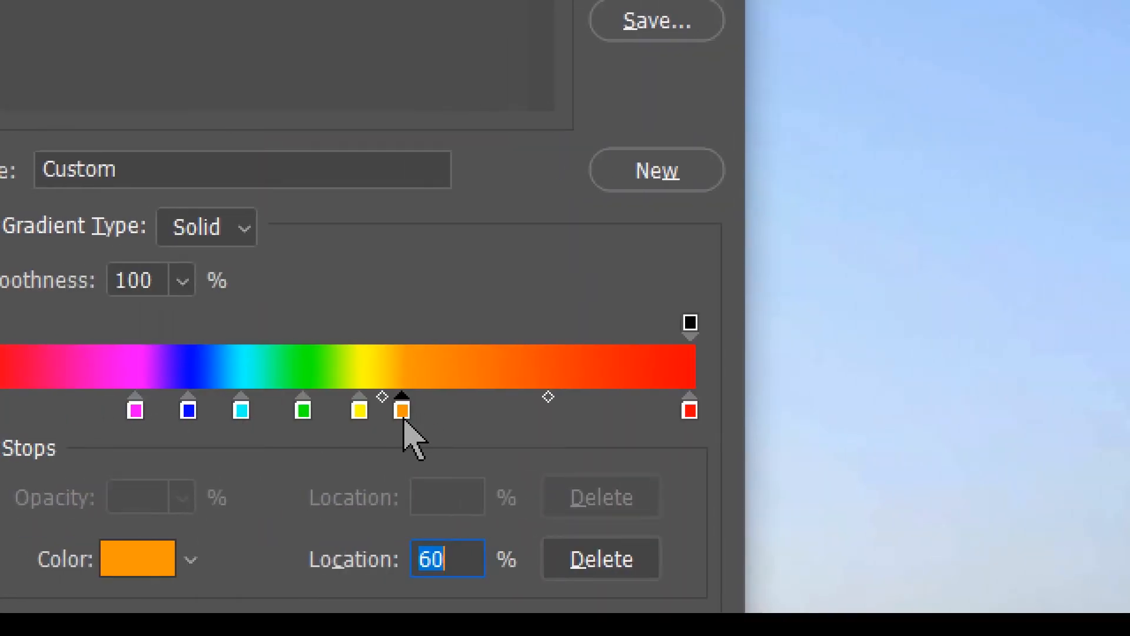
- Bring the end red colour stop in to 65% and even out the spacing of the green, yellow and orange stops
{"action": "left_click_drag", "start_coordinate": [691, 414], "coordinate": [456, 422]}
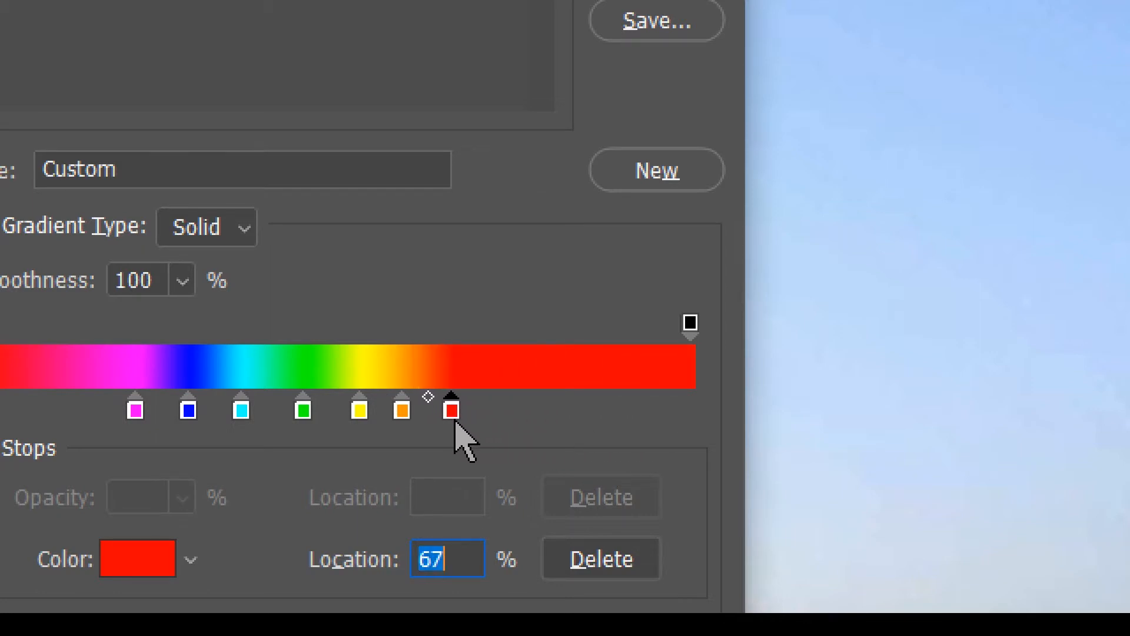
{"action": "left_click", "coordinate": [360, 412]}
{"action": "left_click", "coordinate": [302, 412]}
{"action": "left_click_drag", "start_coordinate": [306, 417], "coordinate": [443, 417]}
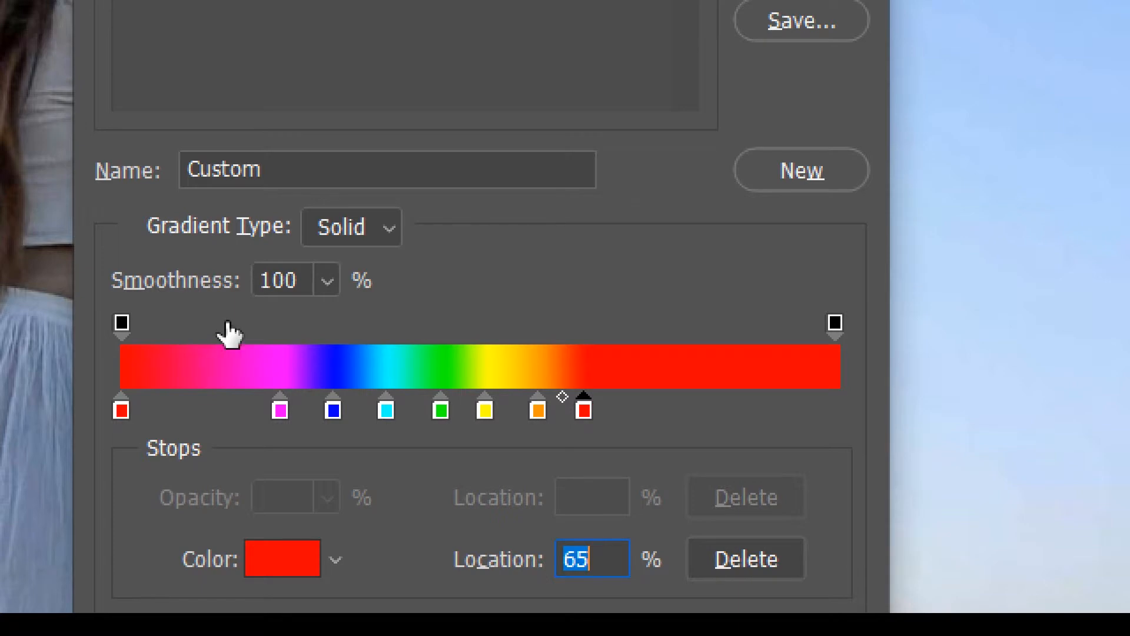
- Add opacity stops above the magenta and red colour stops, and bring the two end opacity stops in to 17% and 72%
{"action": "left_click", "coordinate": [259, 330]}
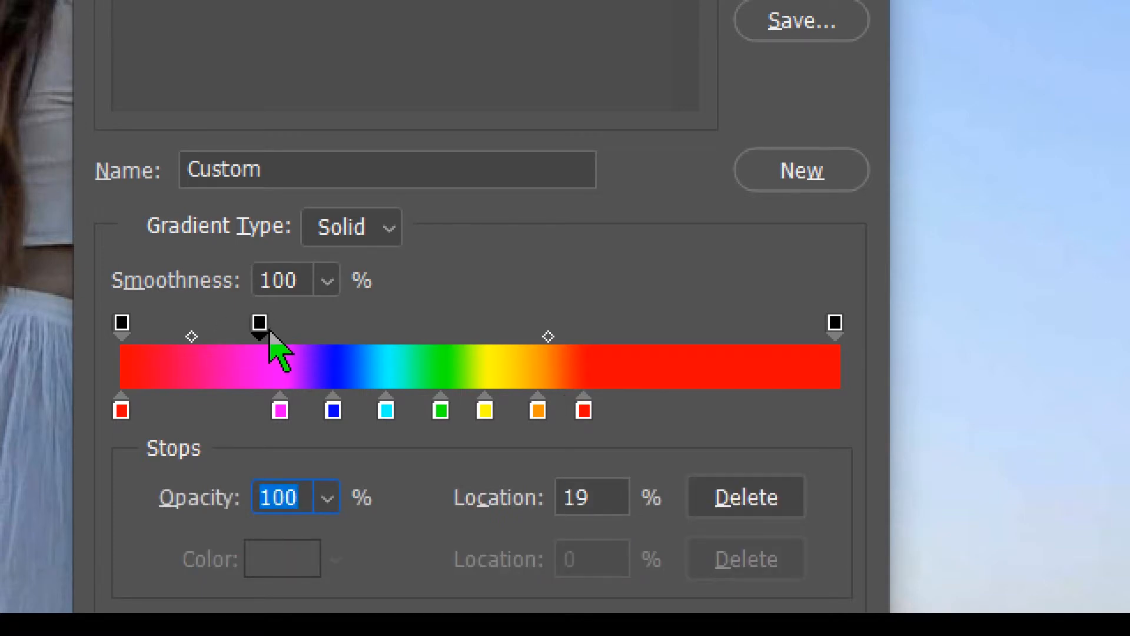
{"action": "left_click", "coordinate": [765, 329]}
{"action": "left_click_drag", "start_coordinate": [762, 329], "coordinate": [580, 330]}
{"action": "left_click_drag", "start_coordinate": [842, 327], "coordinate": [640, 326]}
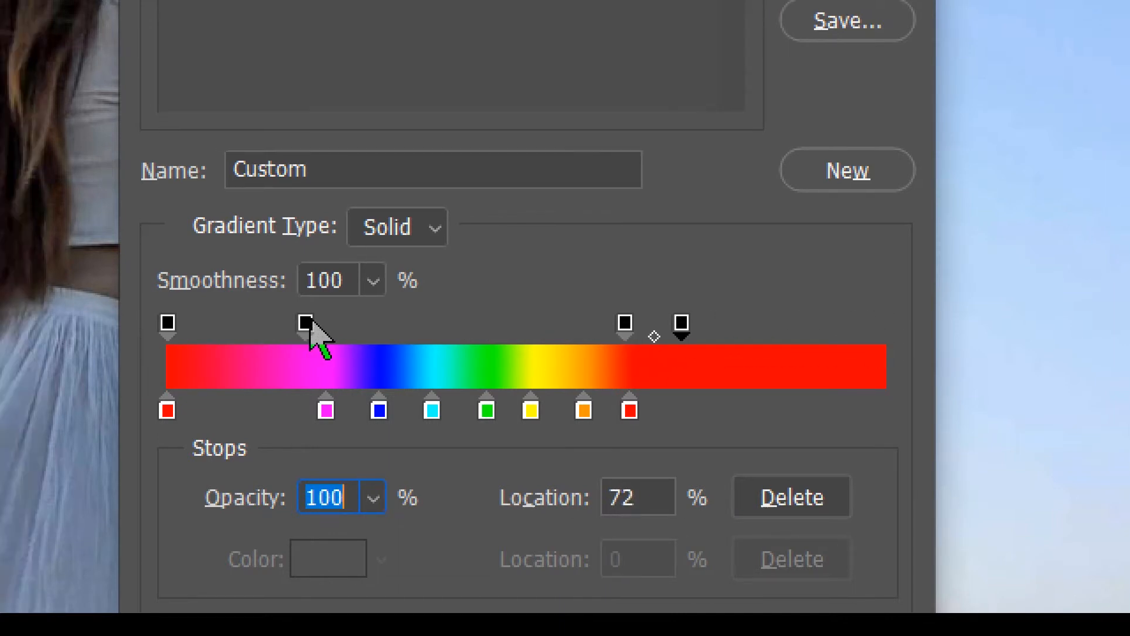
{"action": "left_click_drag", "start_coordinate": [310, 322], "coordinate": [330, 323]}
{"action": "left_click_drag", "start_coordinate": [171, 322], "coordinate": [290, 327]}
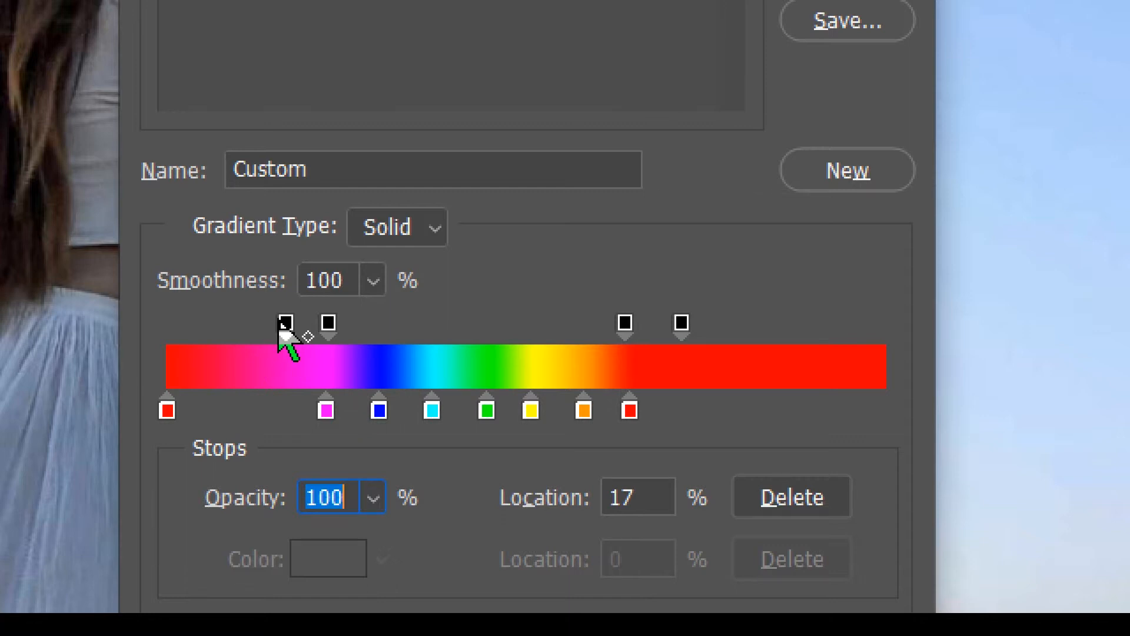
- Set the opacity of the outer opacity stops at 17% and 72% to 0%
{"action": "left_click", "coordinate": [370, 480]}
{"action": "left_click_drag", "start_coordinate": [370, 523], "coordinate": [189, 525]}
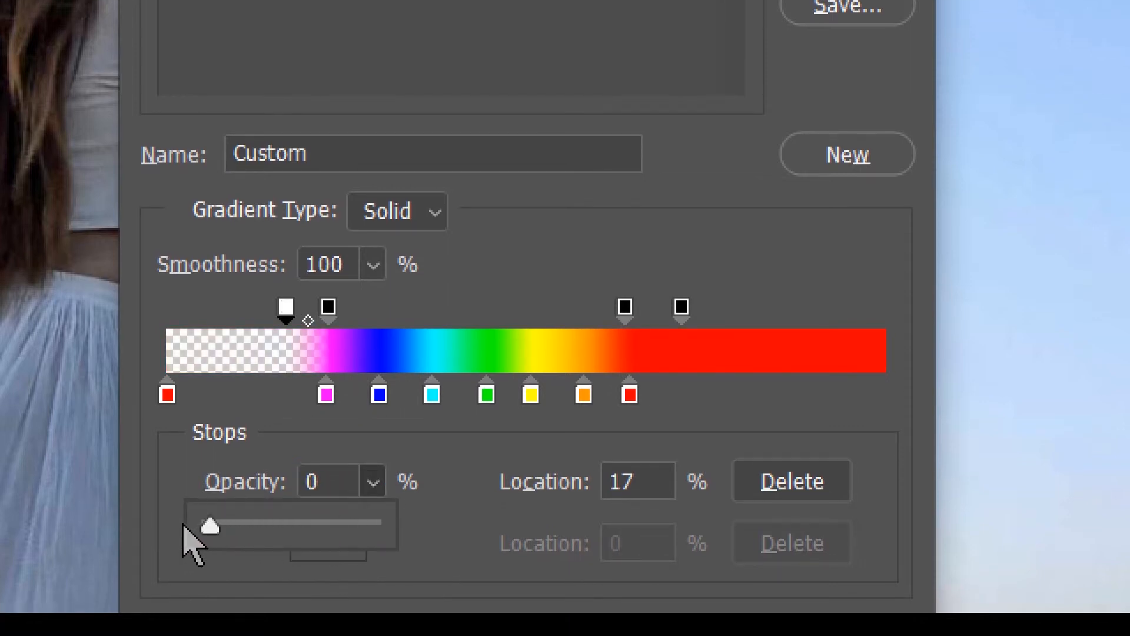
{"action": "left_click", "coordinate": [183, 454]}
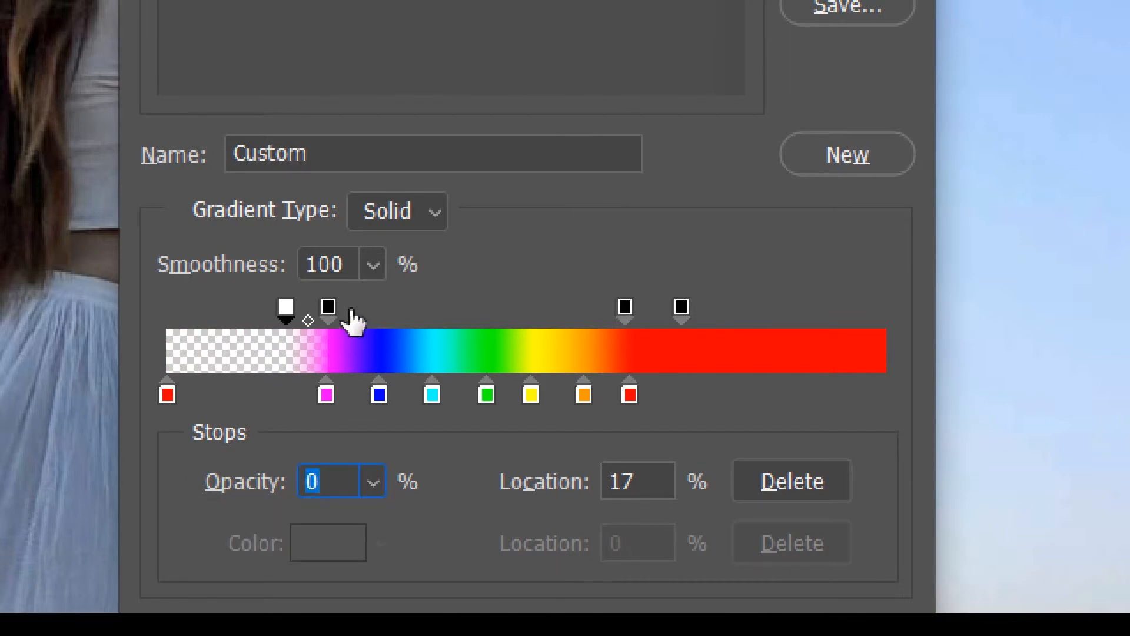
{"action": "left_click", "coordinate": [683, 317]}
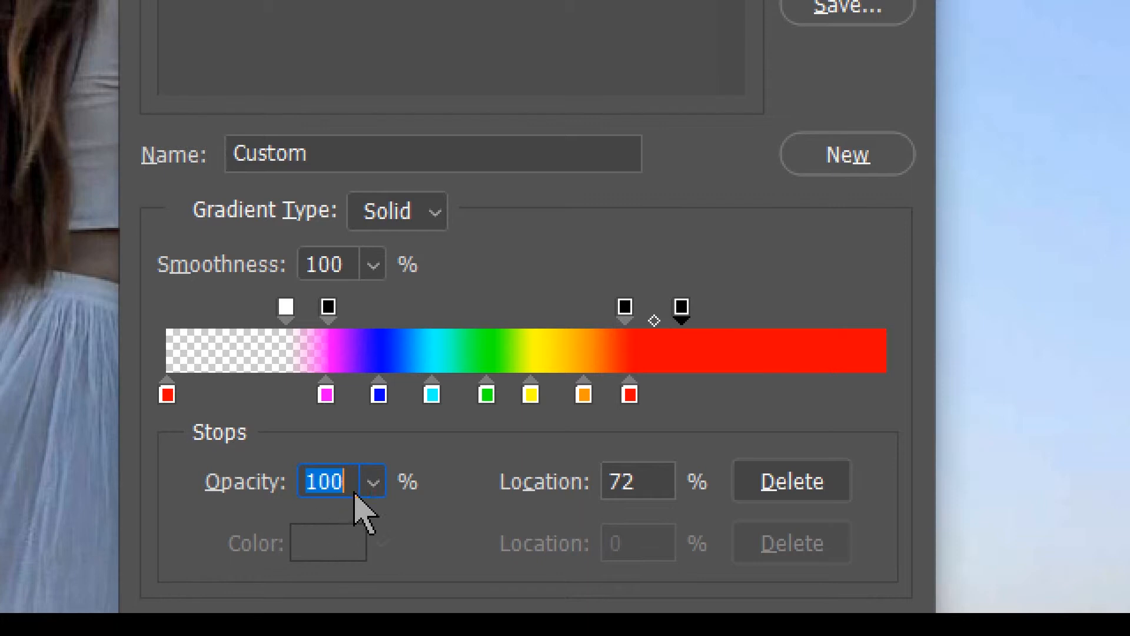
{"action": "left_click", "coordinate": [373, 482]}
{"action": "left_click_drag", "start_coordinate": [377, 524], "coordinate": [156, 533]}
{"action": "left_click", "coordinate": [711, 433]}
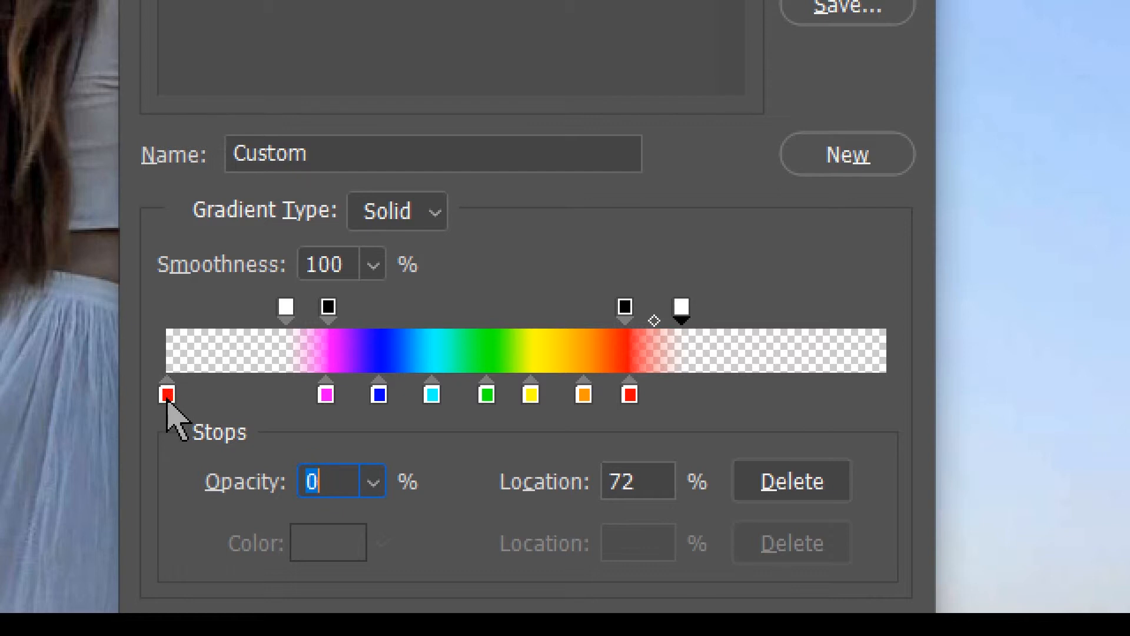
- Remove the first red colour stop and tighten the remaining colour stops evenly between magenta at 26% and red at 58%
{"action": "left_click_drag", "start_coordinate": [168, 396], "coordinate": [185, 243]}
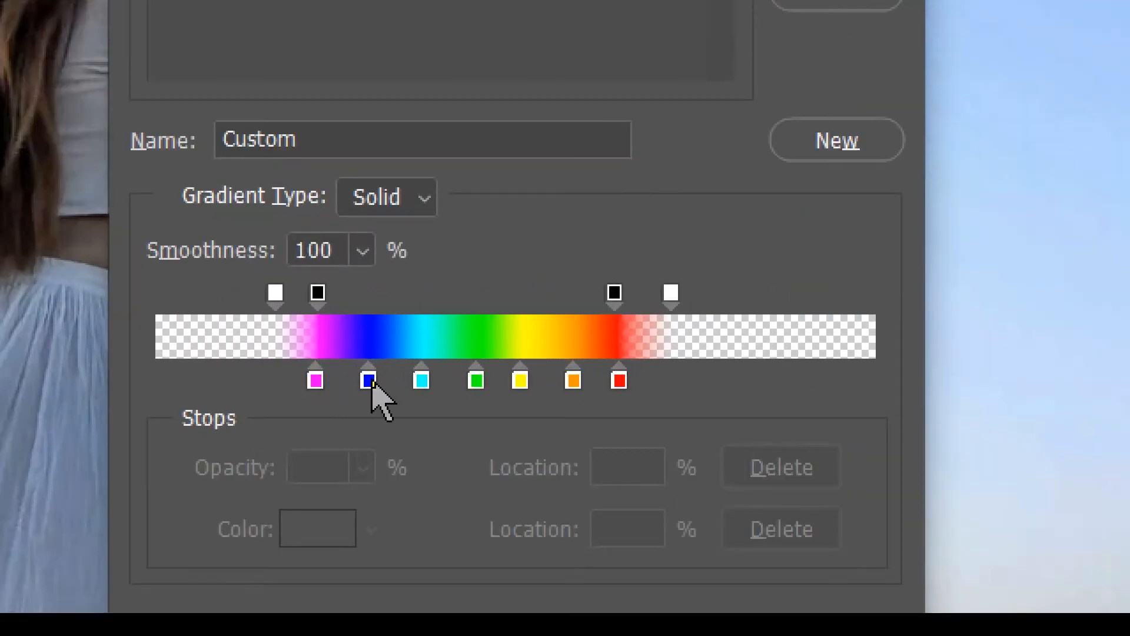
{"action": "left_click_drag", "start_coordinate": [371, 382], "coordinate": [345, 383]}
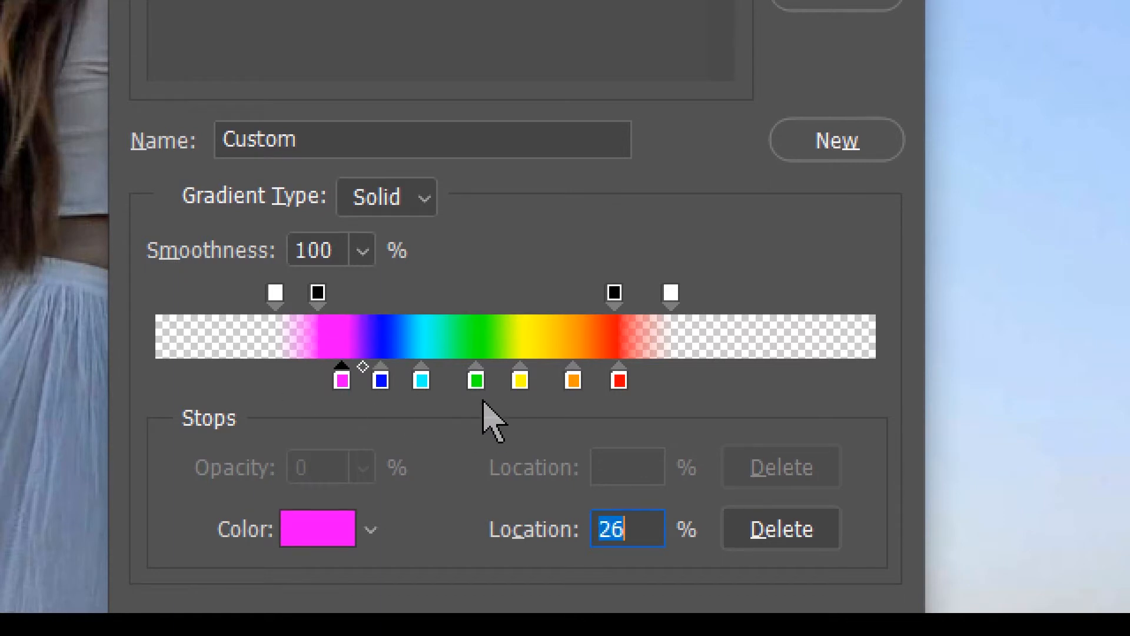
{"action": "mouse_move", "coordinate": [477, 382]}
{"action": "left_mouse_down"}
{"action": "mouse_move", "coordinate": [460, 383]}
{"action": "mouse_move", "coordinate": [495, 383]}
{"action": "left_mouse_up"}
{"action": "left_click_drag", "start_coordinate": [580, 383], "coordinate": [536, 386]}
{"action": "left_click_drag", "start_coordinate": [618, 381], "coordinate": [578, 382]}
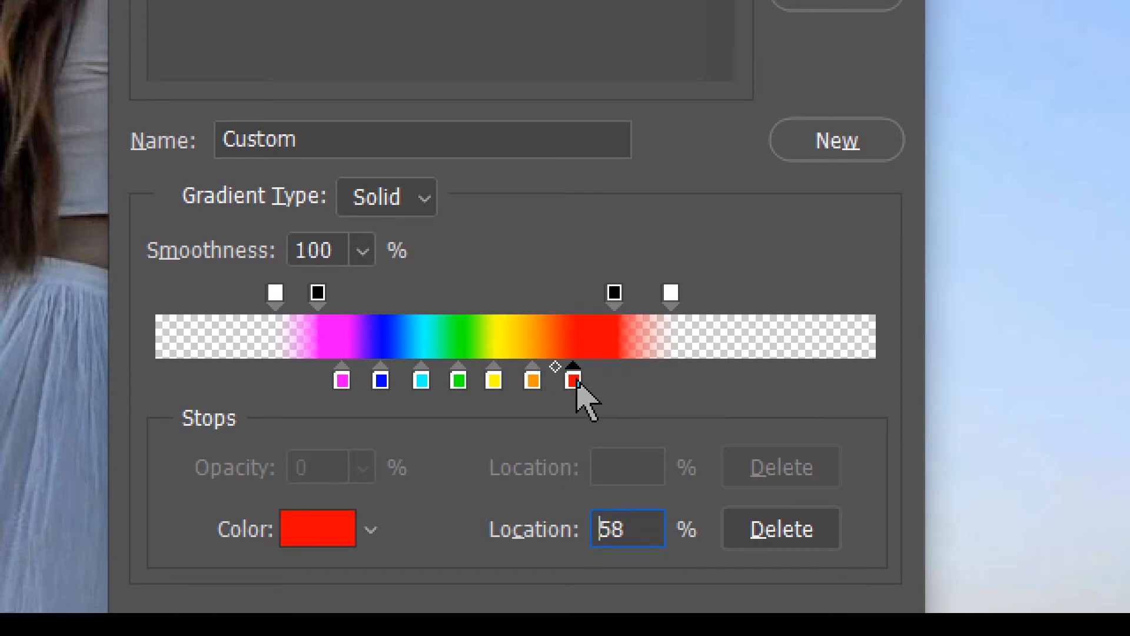
- Align the opaque opacity stops with the magenta and red colour stops, and move the transparent ones to 19% and 66%
{"action": "left_click", "coordinate": [614, 294]}
{"action": "left_click_drag", "start_coordinate": [614, 300], "coordinate": [577, 308]}
{"action": "left_click_drag", "start_coordinate": [665, 297], "coordinate": [631, 299]}
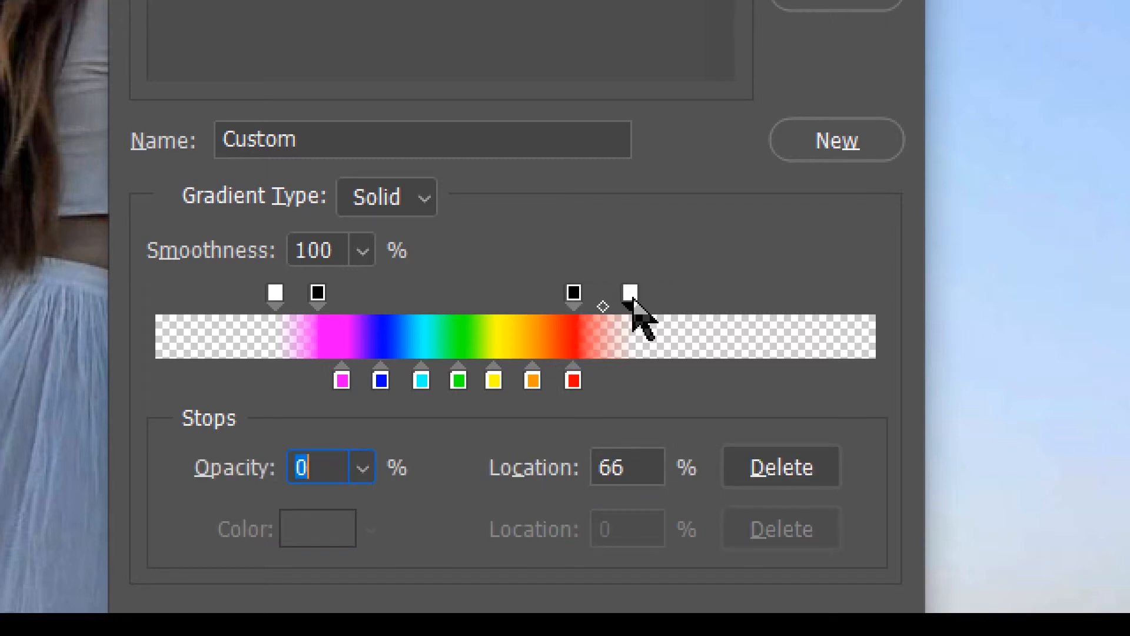
{"action": "left_click", "coordinate": [320, 295]}
{"action": "left_click_drag", "start_coordinate": [323, 296], "coordinate": [297, 300]}
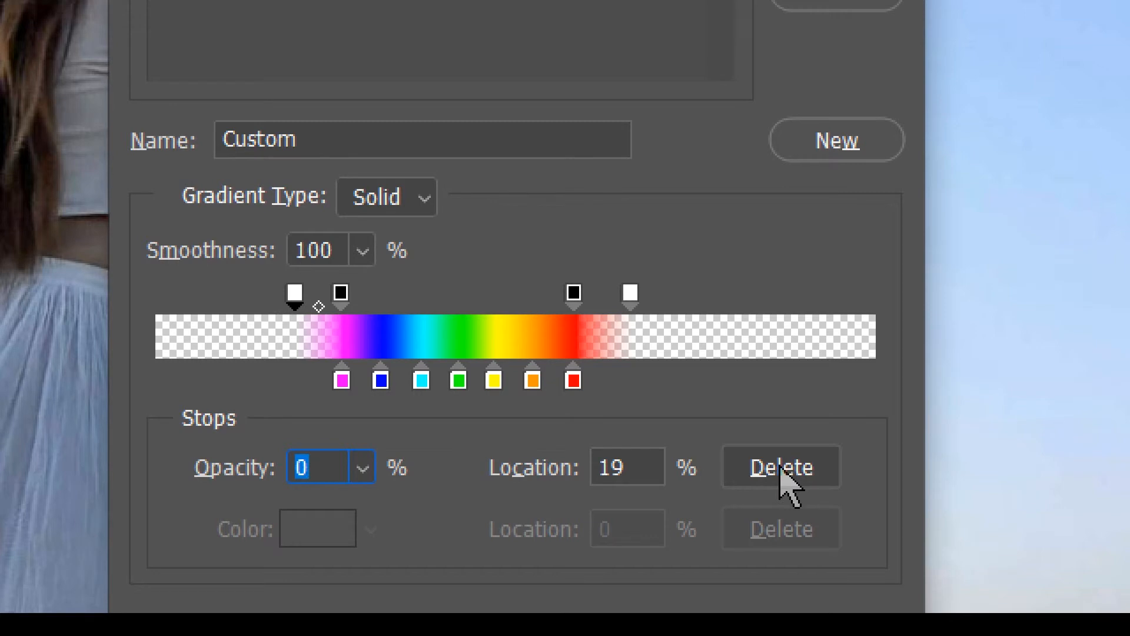
{"action": "left_click", "coordinate": [628, 293]}
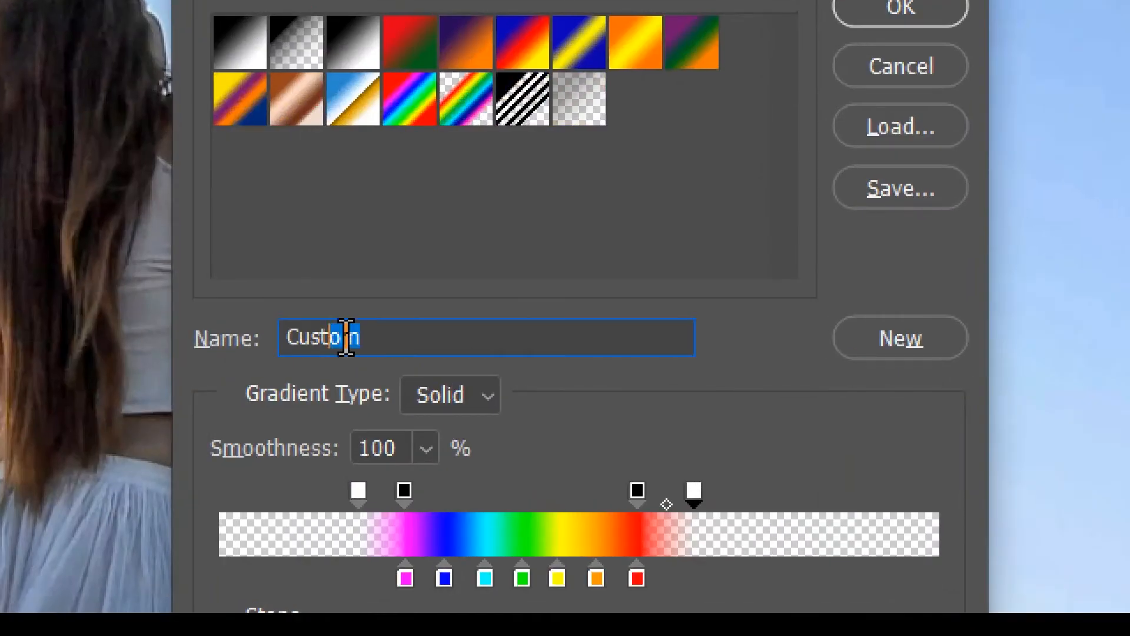
- Name the gradient Rainbow and save it as a new preset
{"action": "double_click", "coordinate": [420, 336]}
{"action": "type", "text": "Rainbo"}
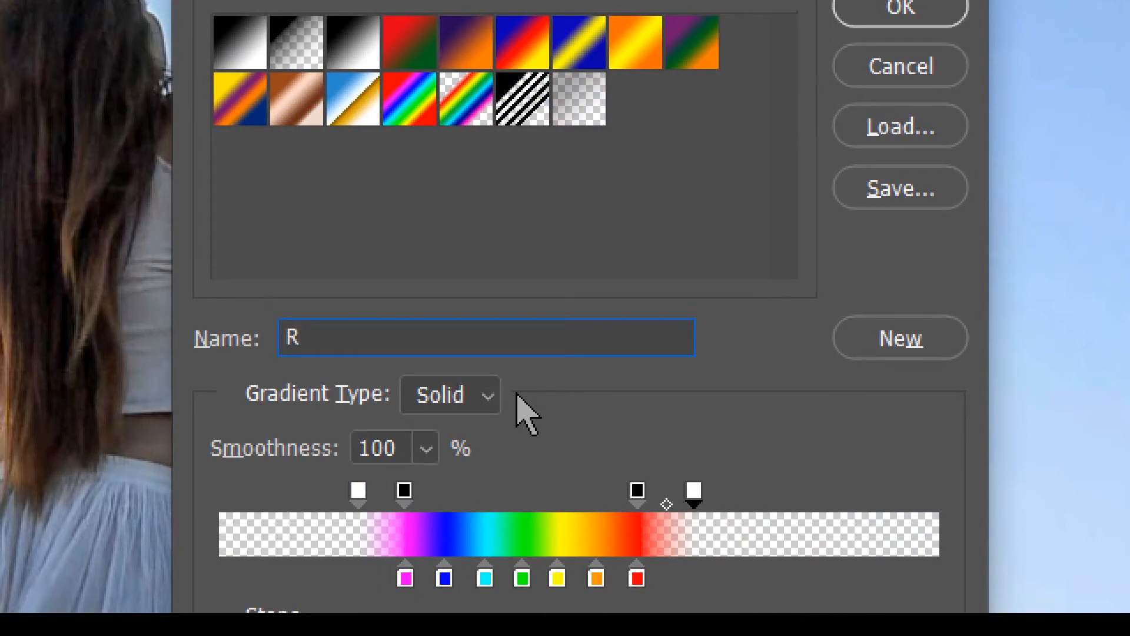
{"action": "type", "text": "w"}
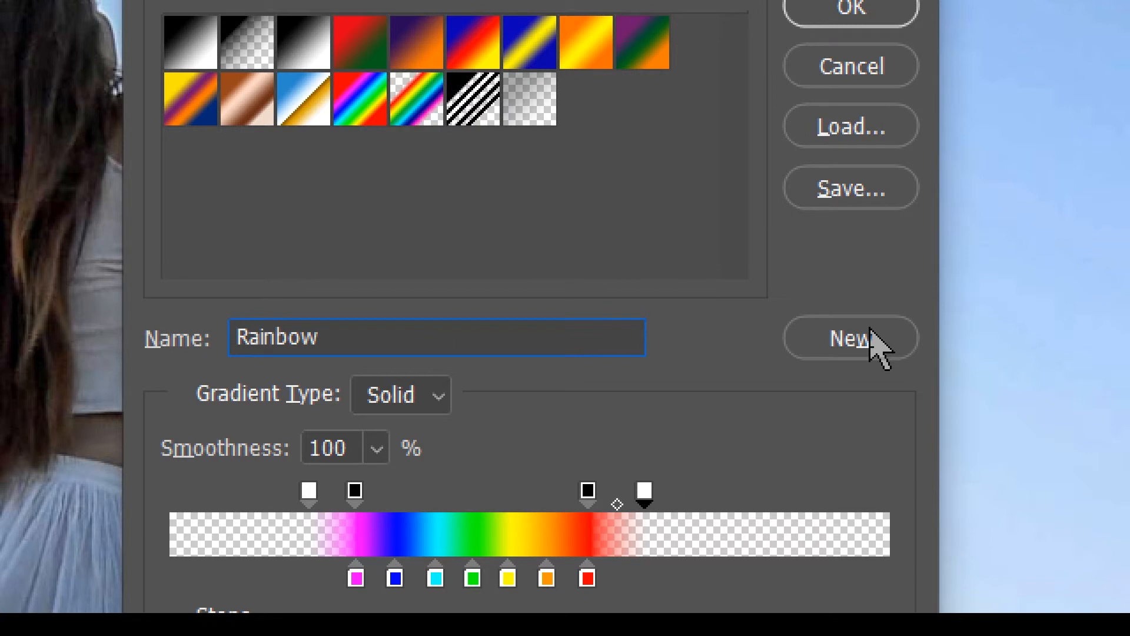
{"action": "left_click", "coordinate": [871, 330]}
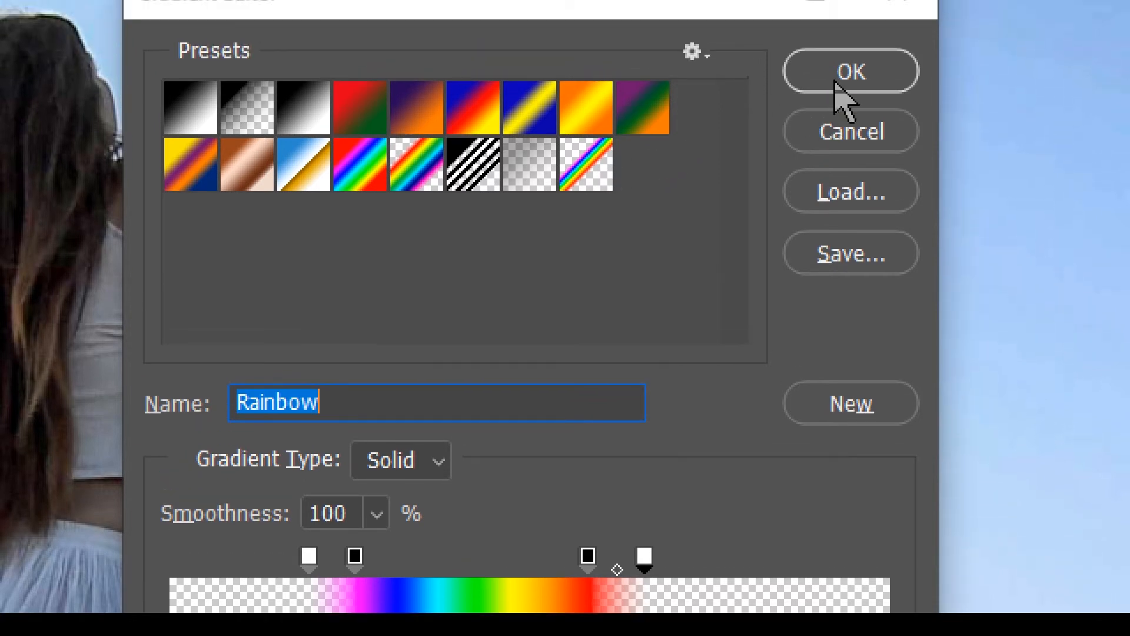
- Choose the saved Rainbow preset and draw it as a radial gradient on Layer 1, outward from the photo's lower-right corner to its upper edge
{"action": "left_click", "coordinate": [839, 18]}
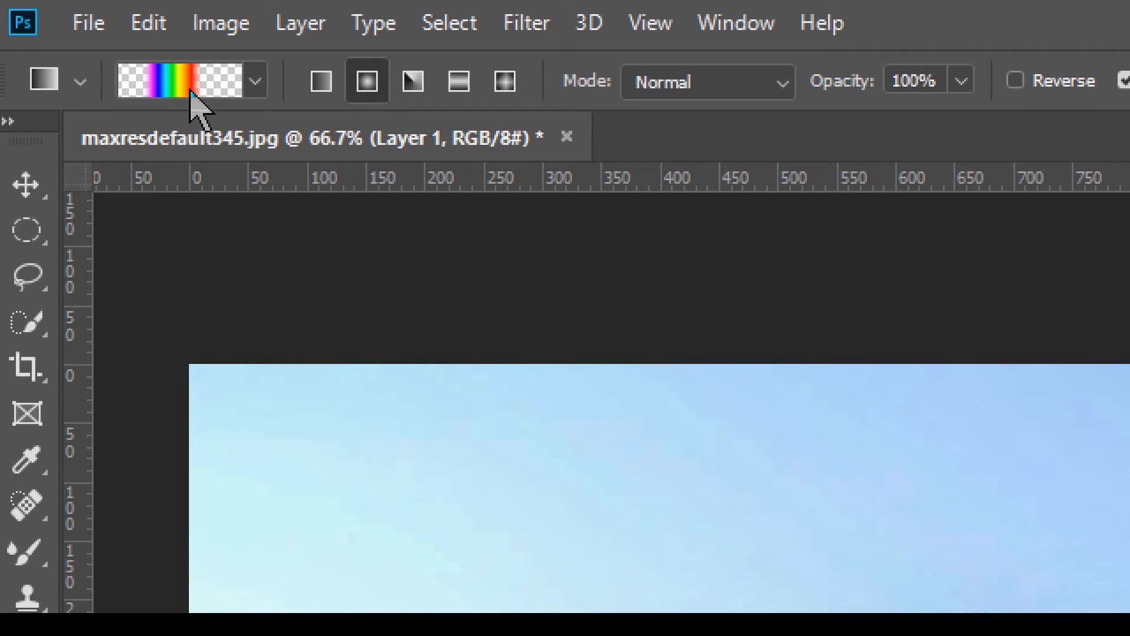
{"action": "left_click", "coordinate": [254, 86]}
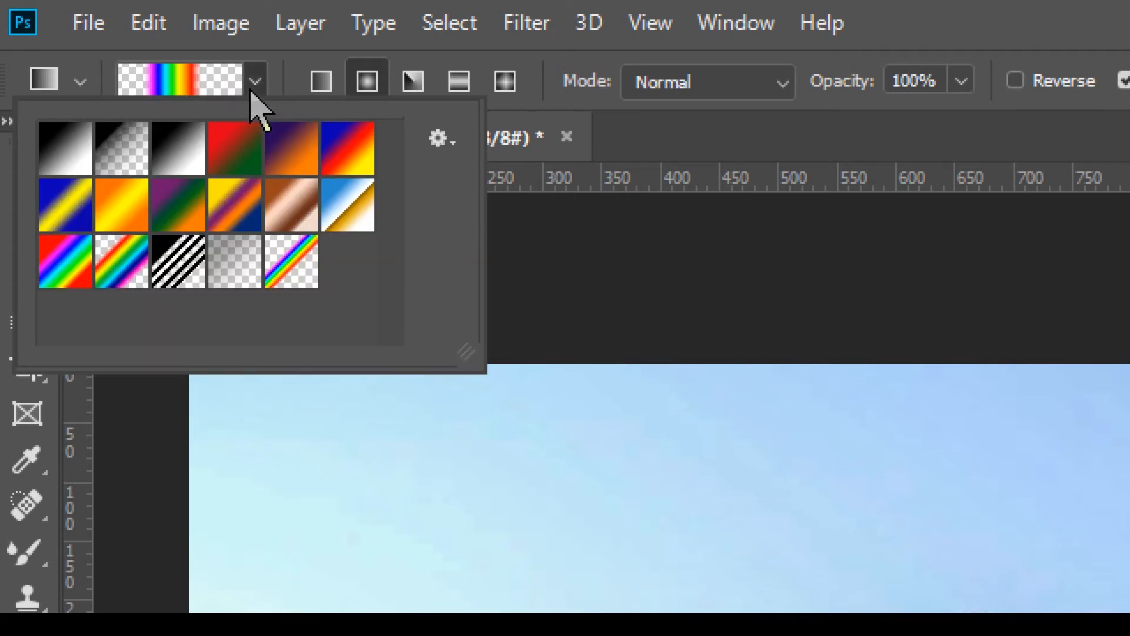
{"action": "double_click", "coordinate": [295, 260]}
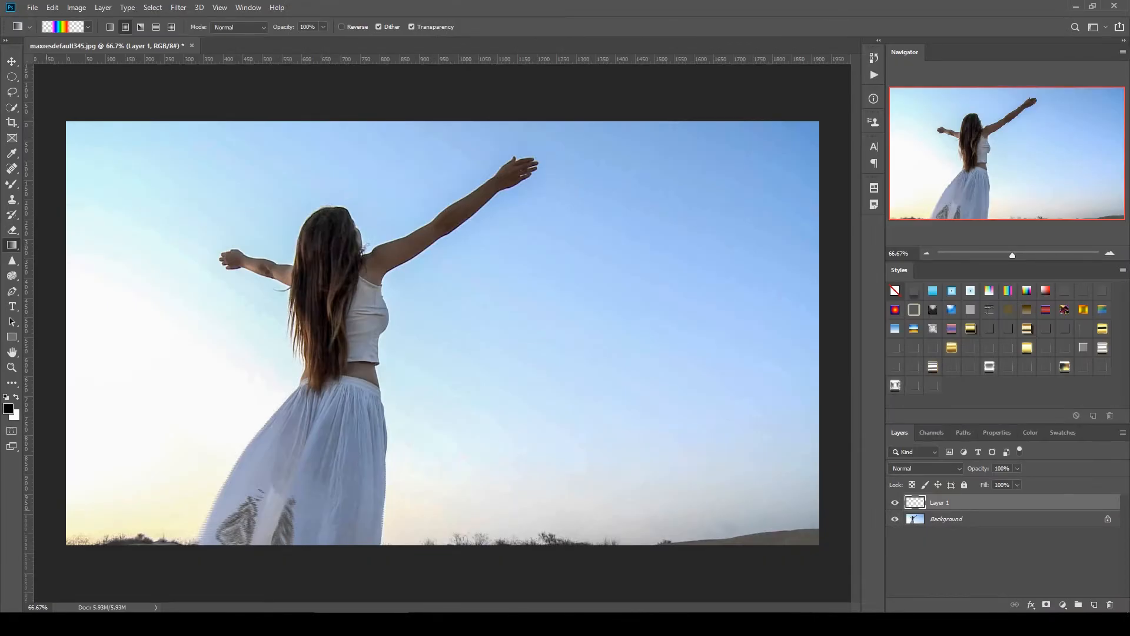
{"action": "left_click_drag", "start_coordinate": [830, 554], "coordinate": [448, 124]}
{"action": "left_click_drag", "start_coordinate": [438, 110], "coordinate": [438, 109]}
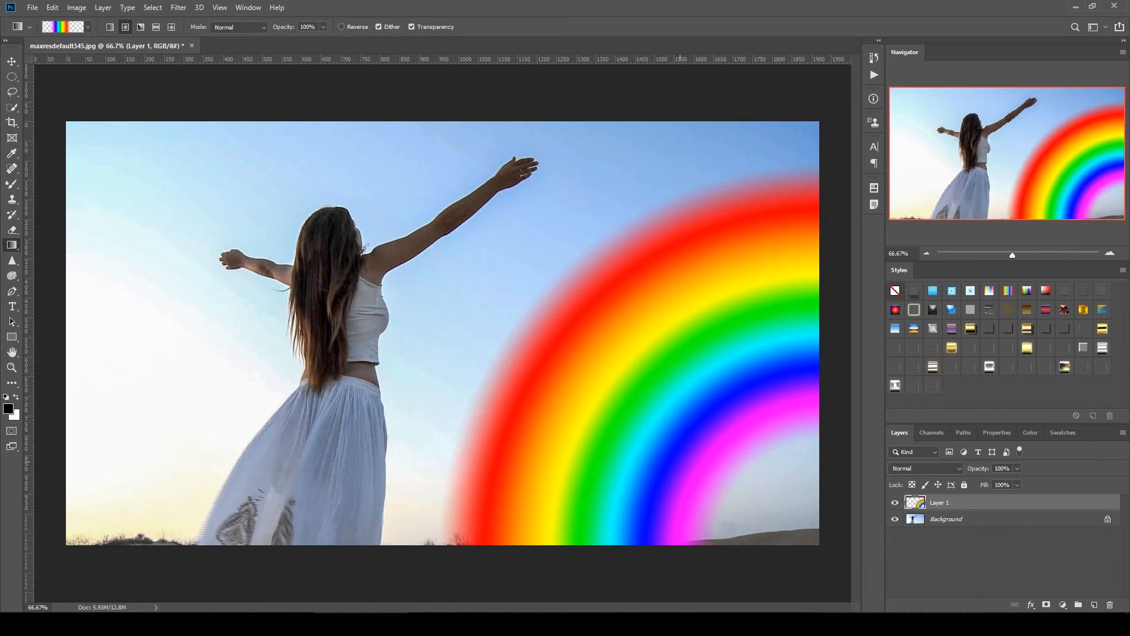
- Enlarge the rainbow on Layer 1 with Free Transform, extending its upper-left corner beyond the photo's upper edge
{"action": "key", "text": "v"}
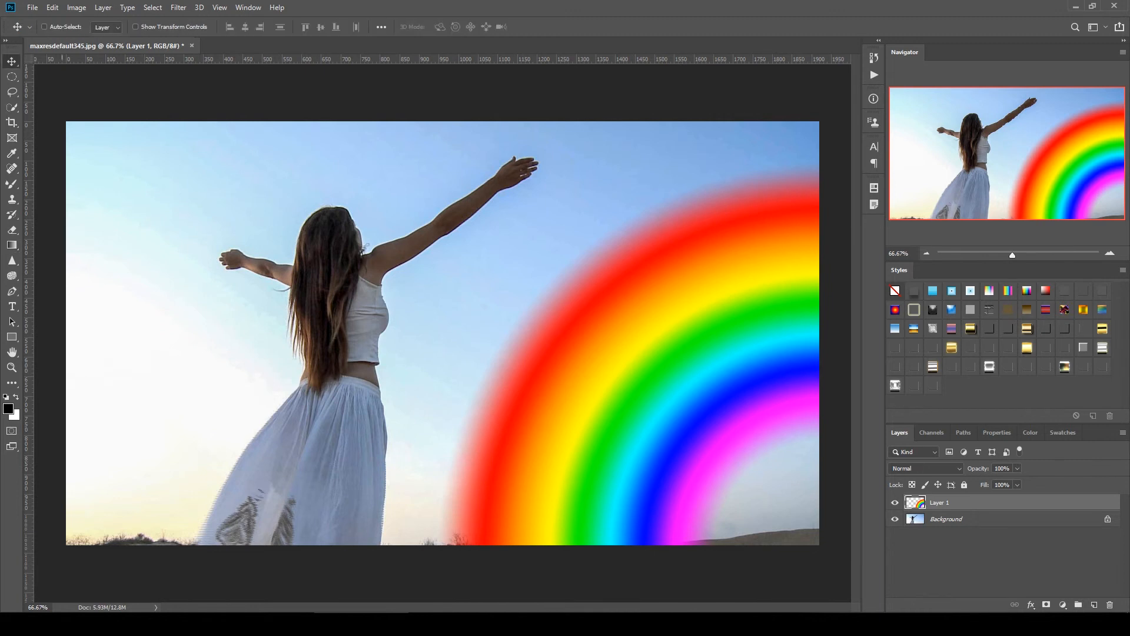
{"action": "key", "text": "ctrl"}
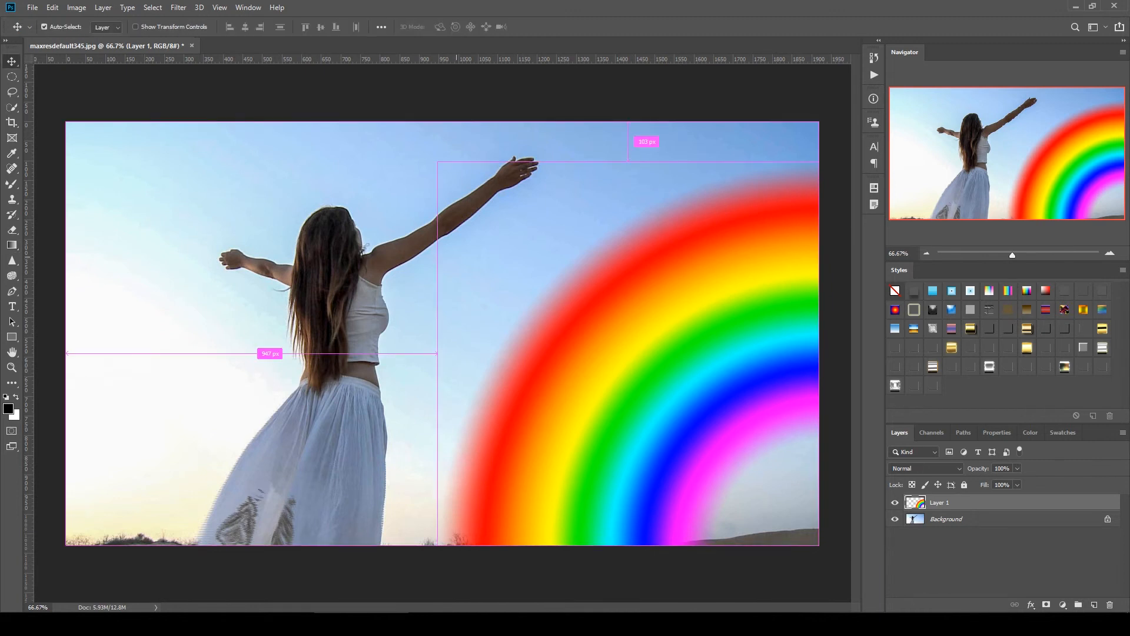
{"action": "key", "text": "ctrl+t"}
{"action": "left_click_drag", "start_coordinate": [437, 161], "coordinate": [330, 70]}
{"action": "key", "text": "Return"}
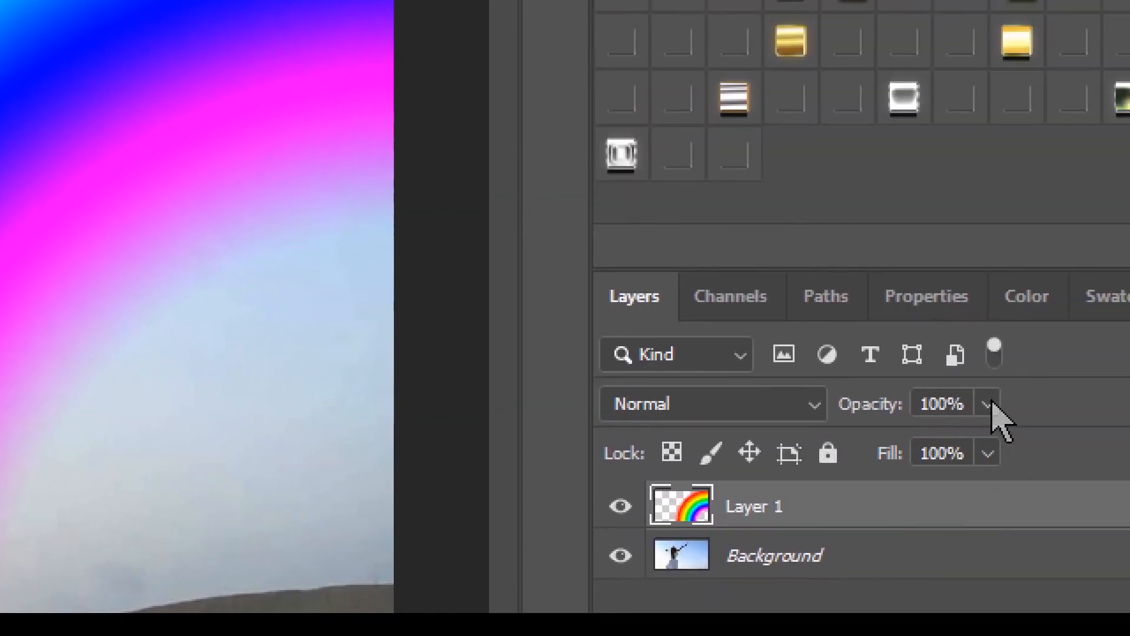
- Reduce the rainbow layer's opacity to 30%
{"action": "left_click", "coordinate": [987, 404]}
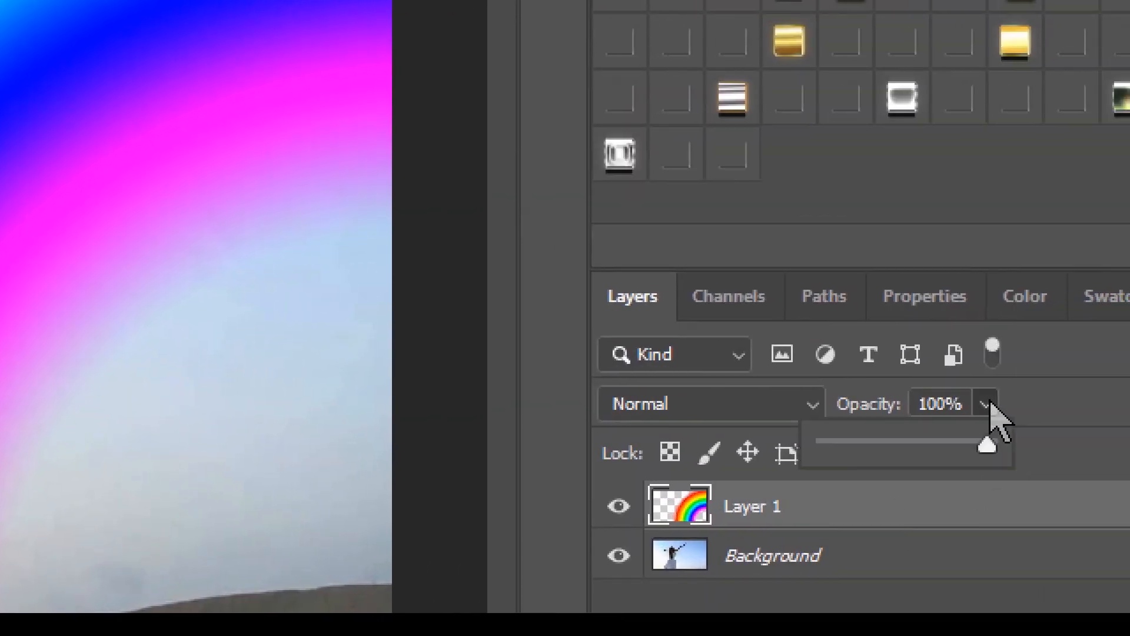
{"action": "left_click_drag", "start_coordinate": [920, 442], "coordinate": [873, 444]}
{"action": "left_click", "coordinate": [860, 515]}
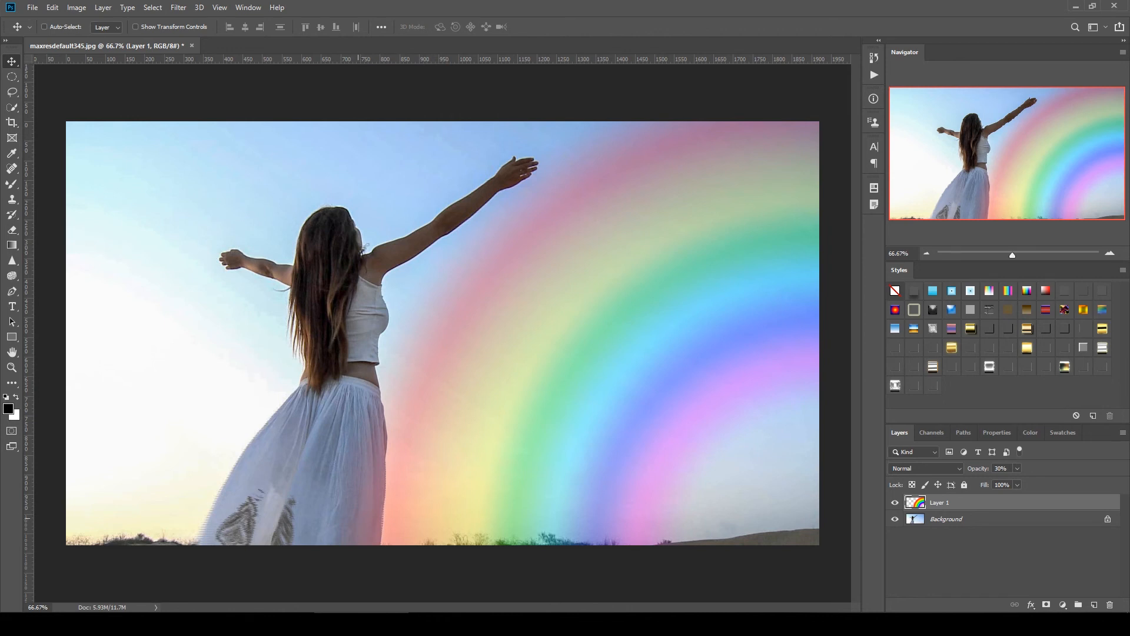
- Erase the part of the rainbow that overlaps the woman's body and skirt with a large soft Eraser
{"action": "key", "text": "e"}
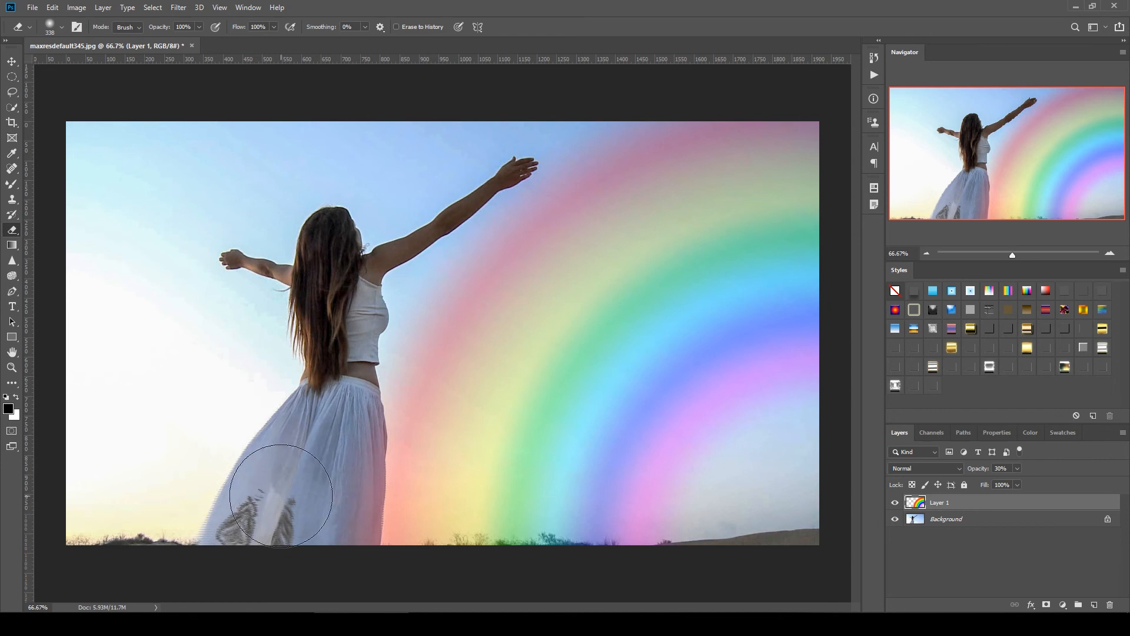
{"action": "mouse_move", "coordinate": [363, 336]}
{"action": "left_mouse_down"}
{"action": "mouse_move", "coordinate": [341, 460]}
{"action": "mouse_move", "coordinate": [324, 454]}
{"action": "mouse_move", "coordinate": [310, 415]}
{"action": "mouse_move", "coordinate": [316, 510]}
{"action": "mouse_move", "coordinate": [324, 348]}
{"action": "mouse_move", "coordinate": [307, 480]}
{"action": "left_mouse_up"}
{"action": "key", "text": "v"}
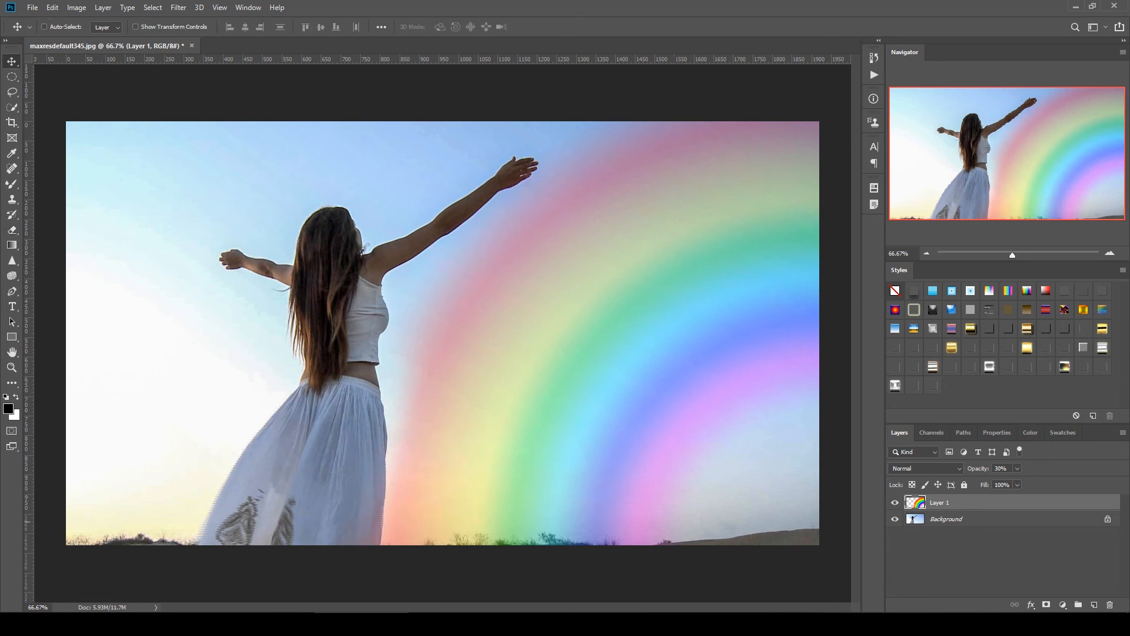
- Select Layer 1 and set its opacity to 40%
{"action": "left_click", "coordinate": [977, 518]}
{"action": "left_click", "coordinate": [977, 503]}
{"action": "key", "text": "5"}
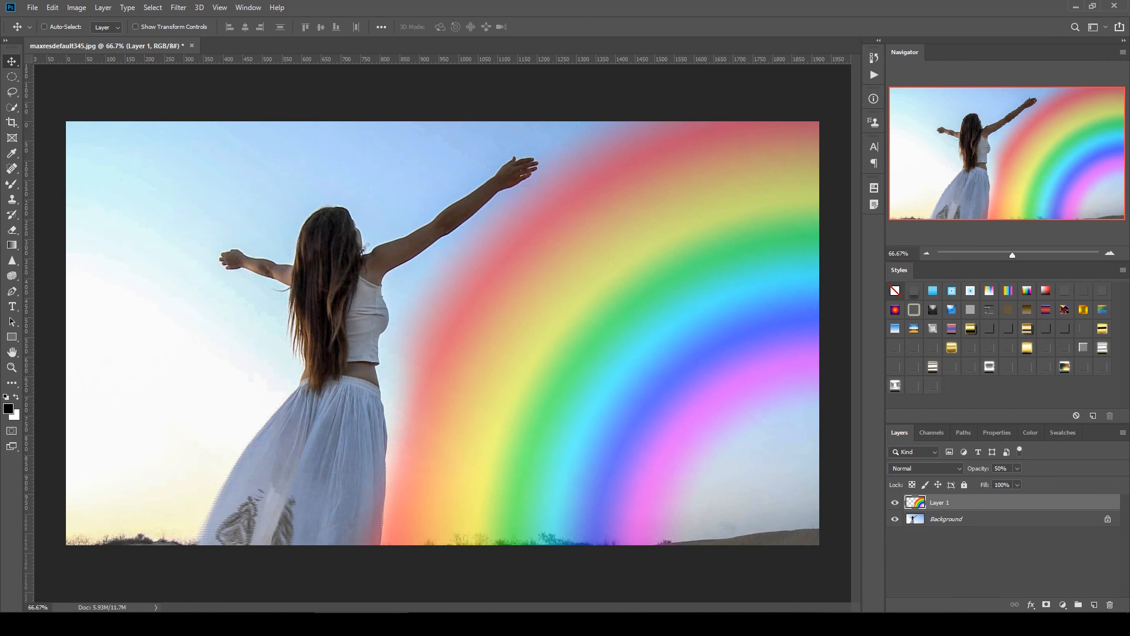
{"action": "key", "text": "4"}
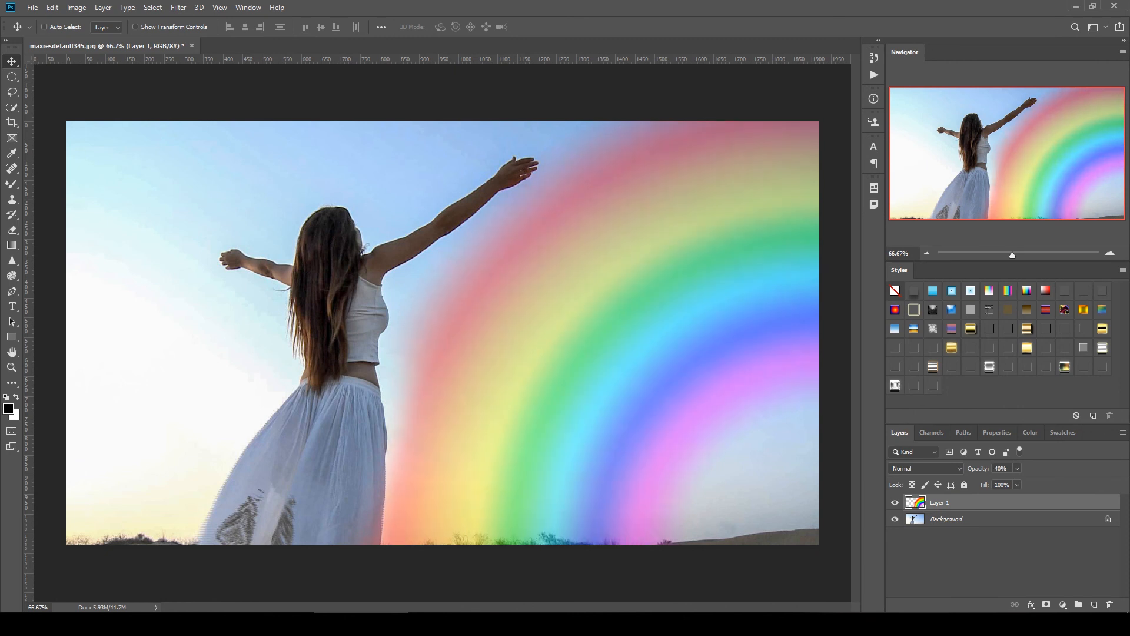